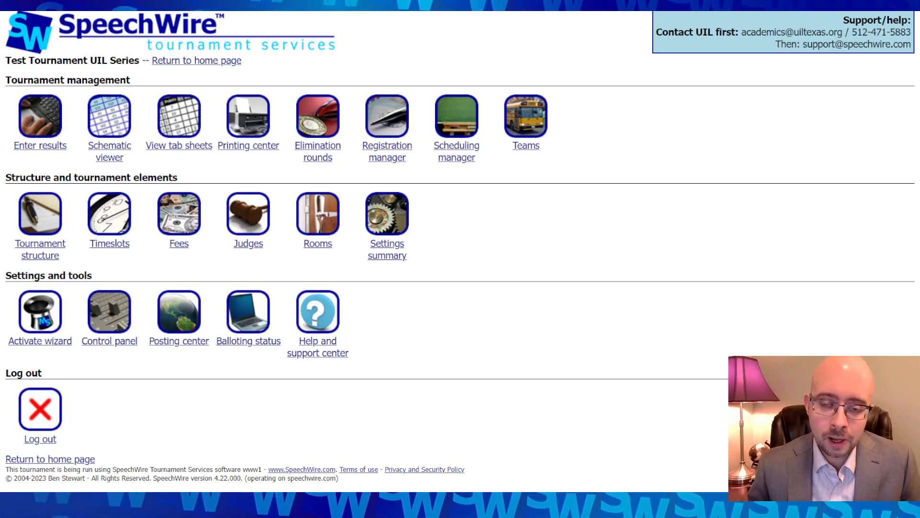
# Open the entries page for UIL SpeechWire Central High School from the tournament's team list
pyautogui.click(527, 123)
pyautogui.scroll(-5, 525, 123)
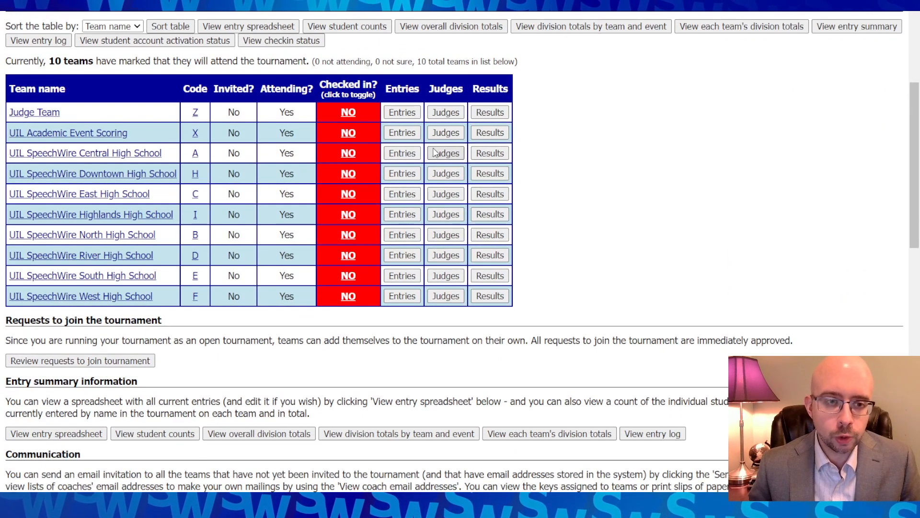
pyautogui.click(408, 156)
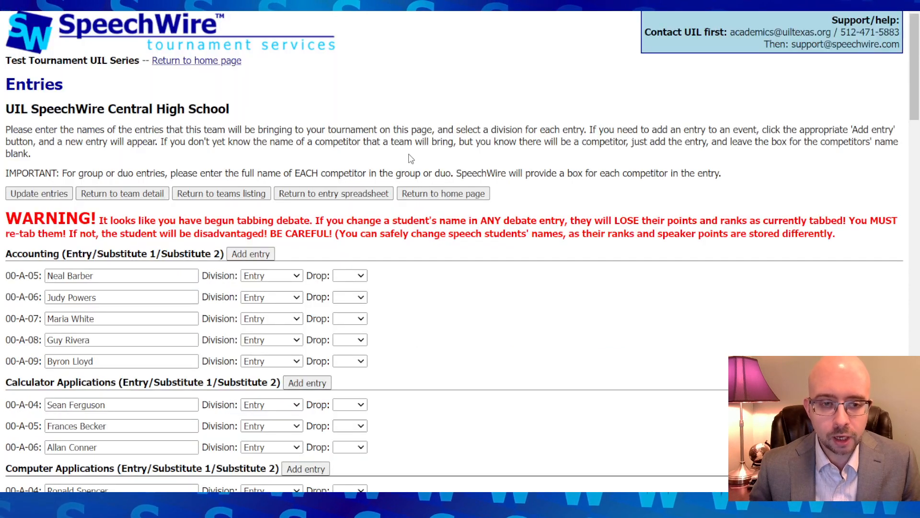
# Mark the Editorial entry 00-A-04 of UIL SpeechWire Central High School as Drop
pyautogui.scroll(-5, 428, 187)
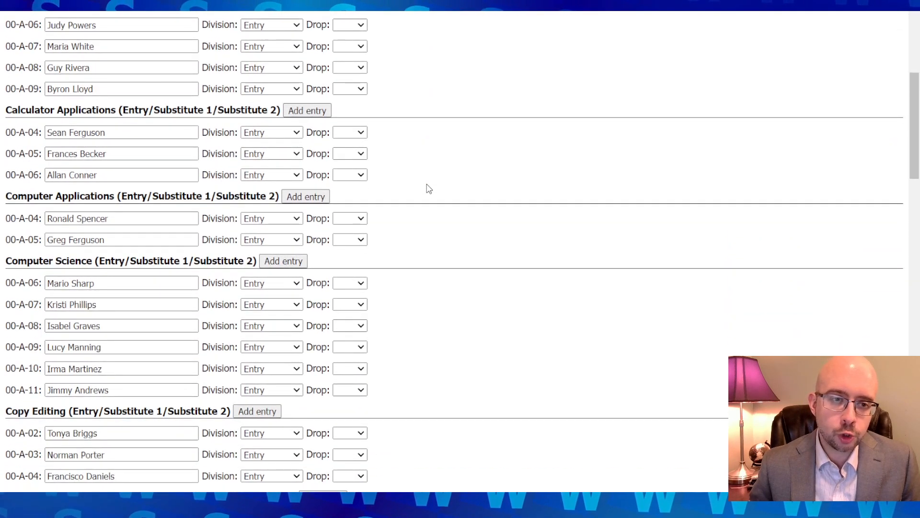
pyautogui.scroll(2, 350, 144)
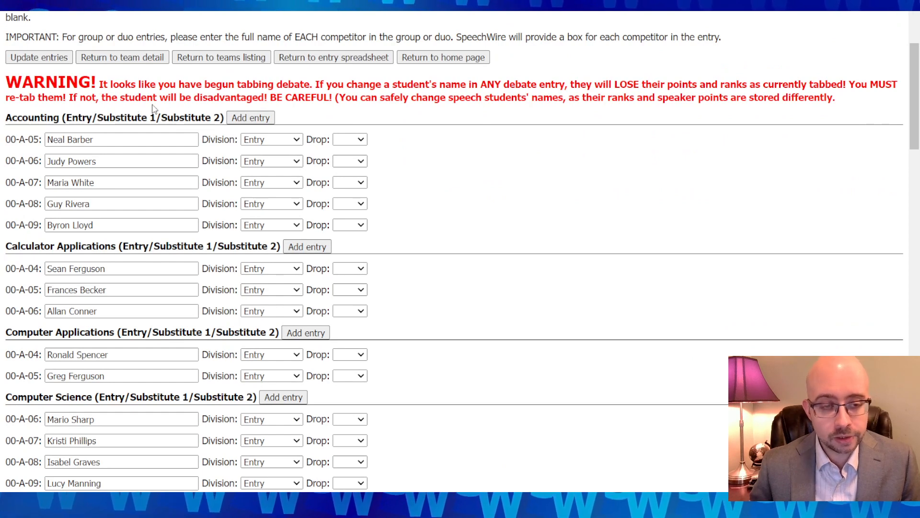
pyautogui.scroll(-2, 192, 117)
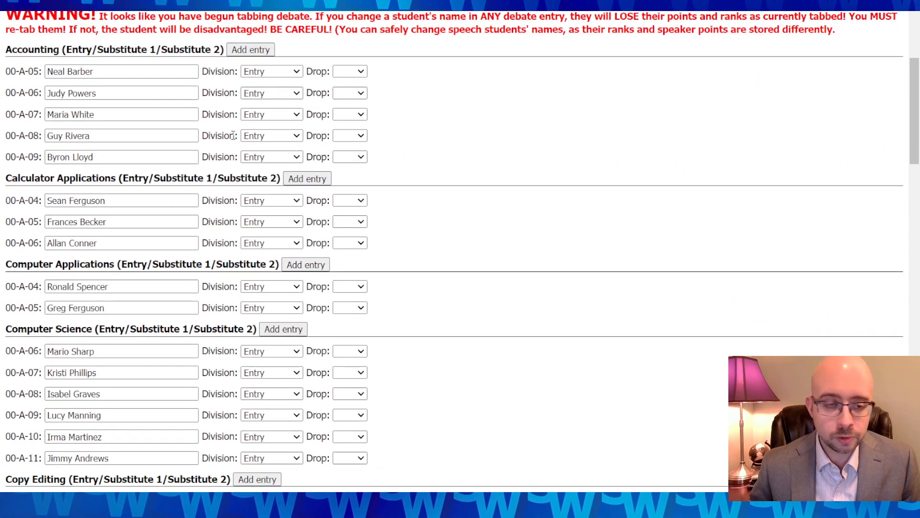
pyautogui.scroll(-4, 353, 171)
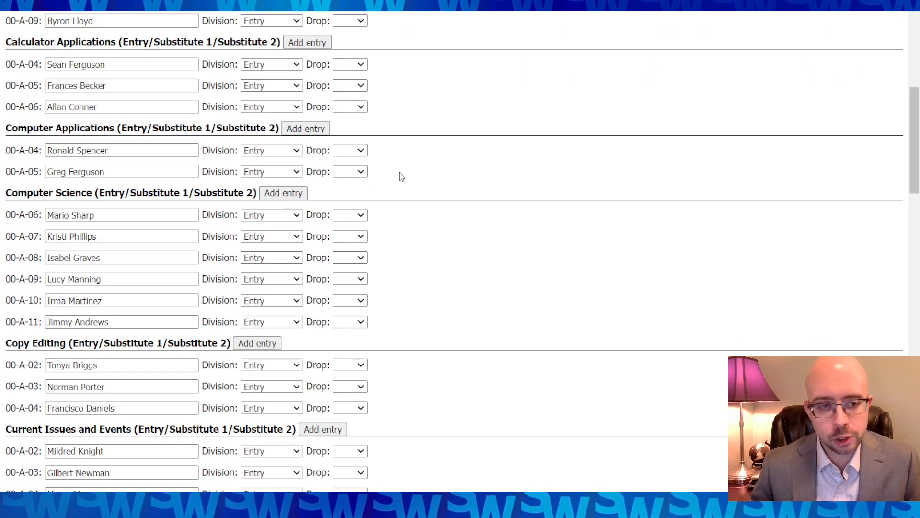
pyautogui.scroll(-4, 167, 188)
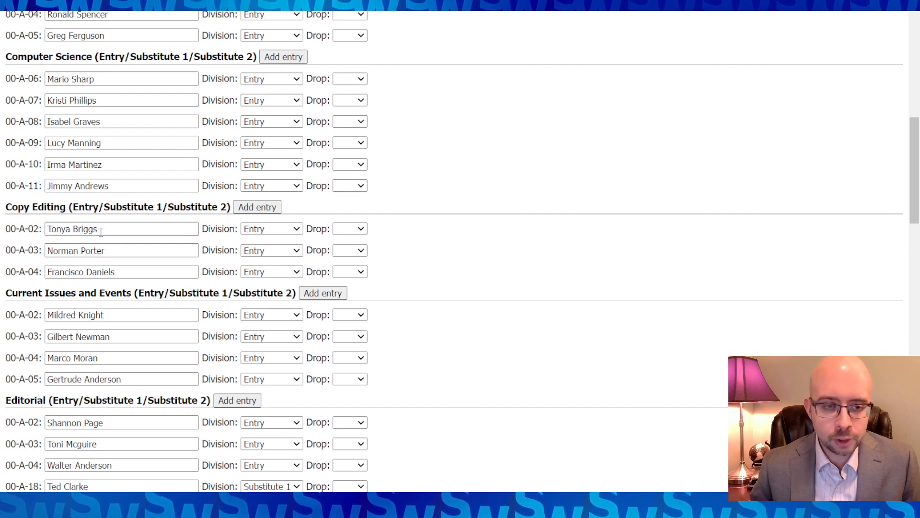
pyautogui.scroll(-4, 118, 248)
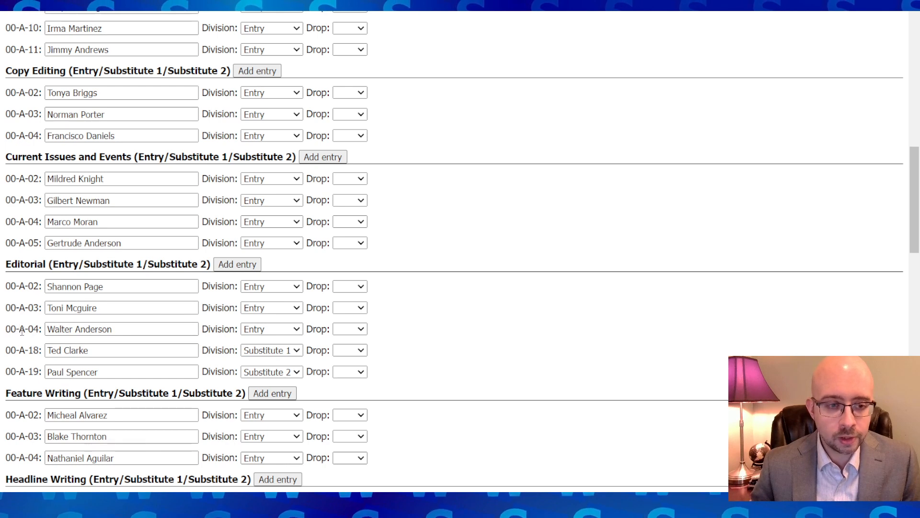
pyautogui.click(361, 331)
pyautogui.click(357, 352)
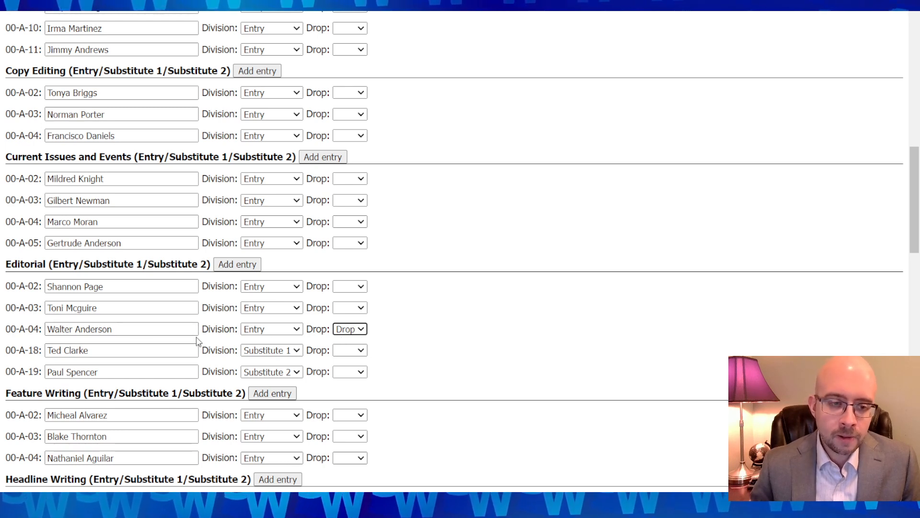
# In Editorial, set the division of 00-A-18 to Entry and of 00-A-19 to Substitute 1
pyautogui.click(266, 352)
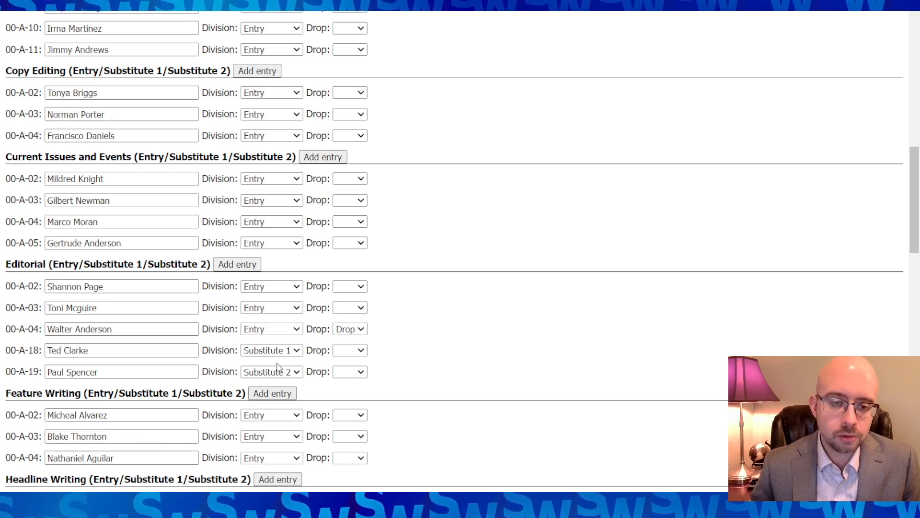
pyautogui.press('Up')
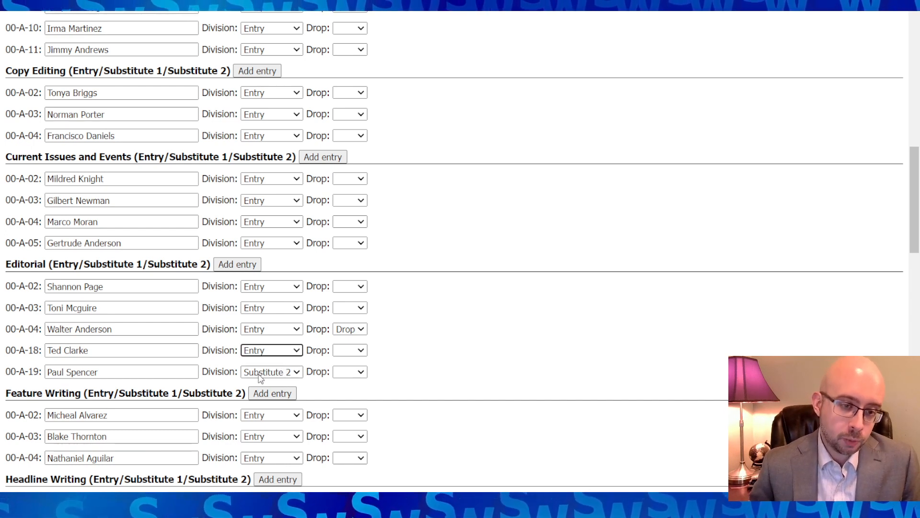
pyautogui.click(260, 379)
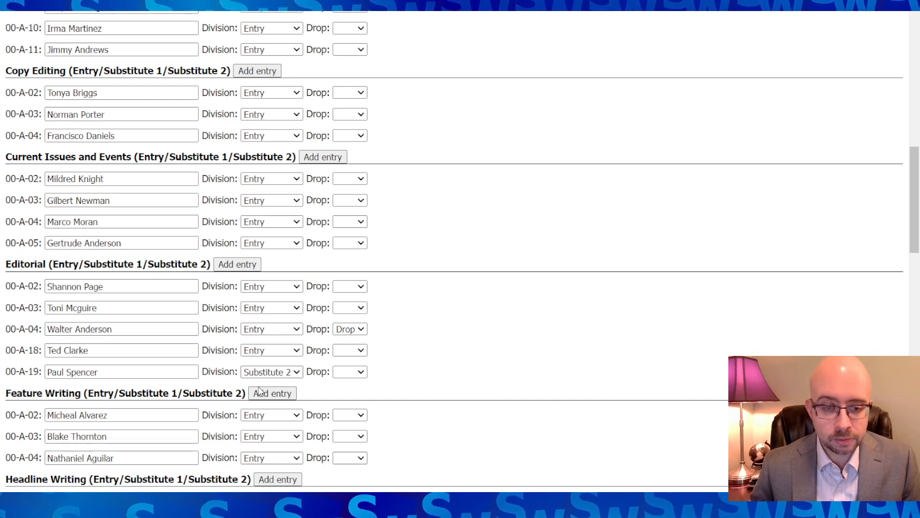
pyautogui.click(261, 394)
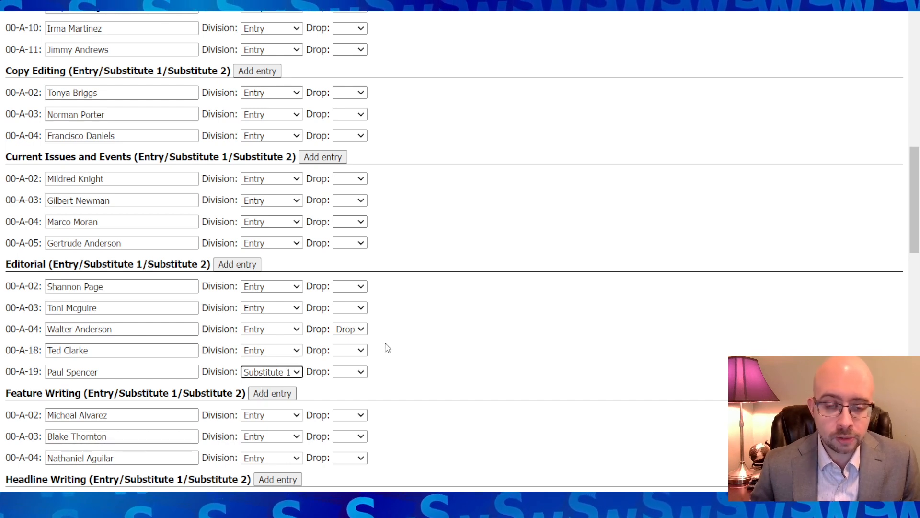
pyautogui.click(417, 343)
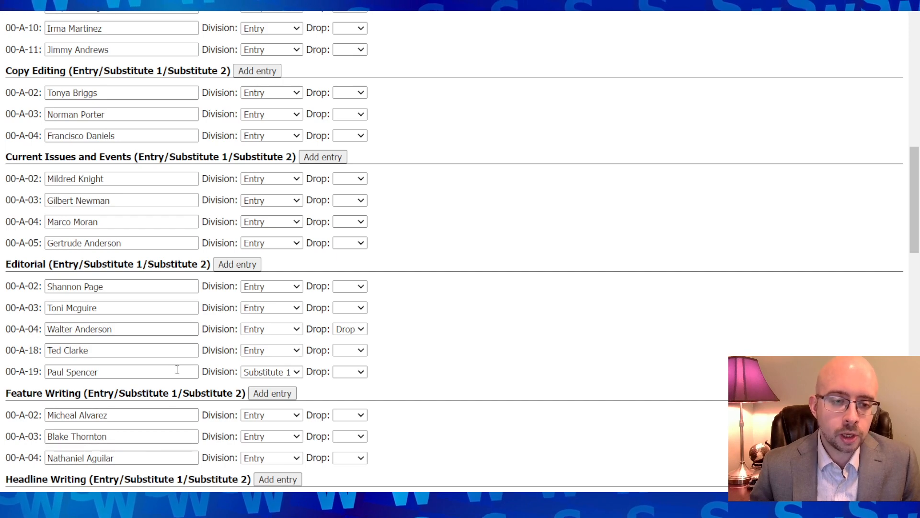
# Save the team's updated entries and check the revised Editorial list
pyautogui.scroll(14, 317, 373)
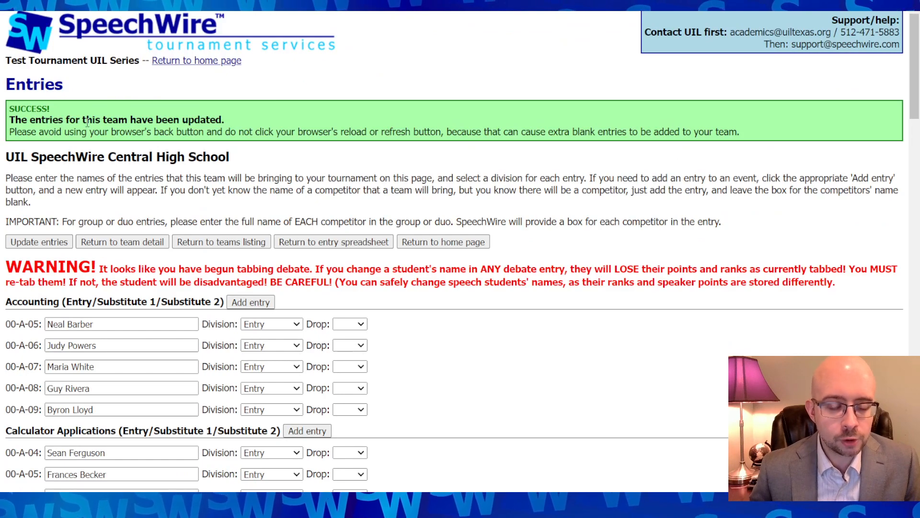
pyautogui.scroll(-12, 213, 204)
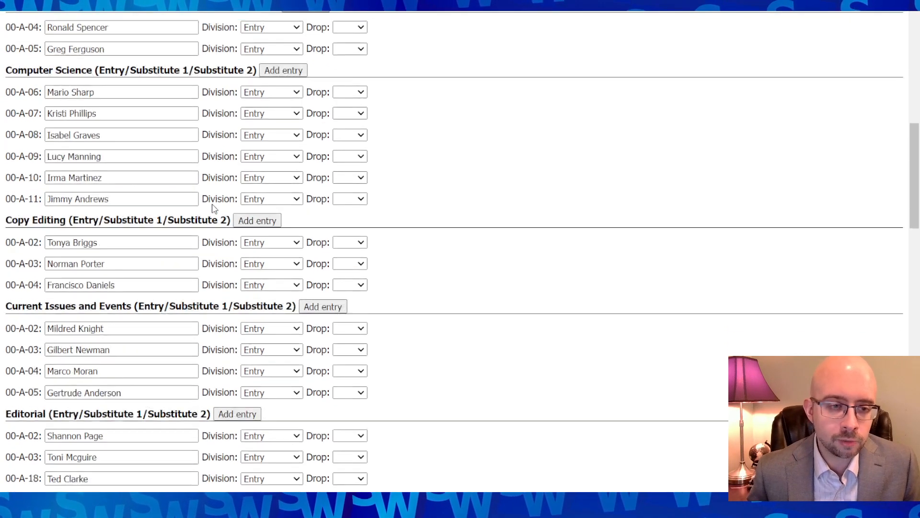
pyautogui.scroll(-3, 214, 208)
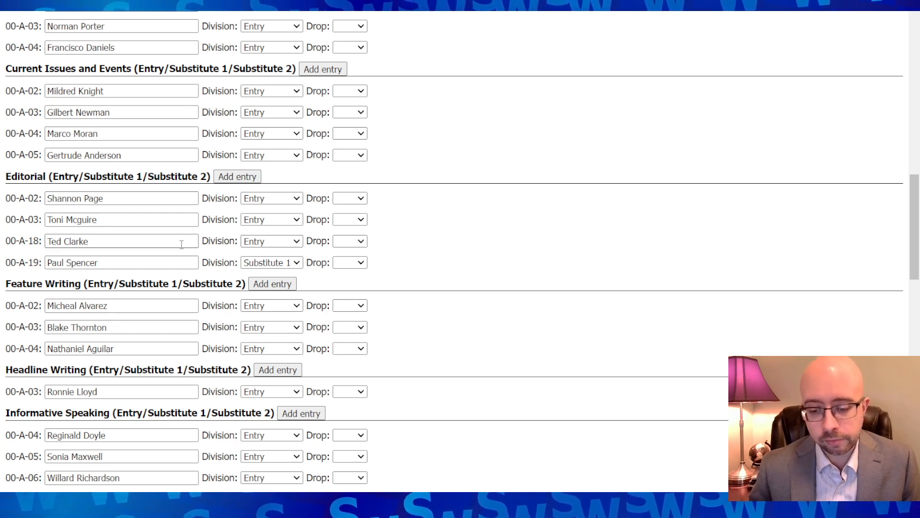
pyautogui.scroll(20, 182, 244)
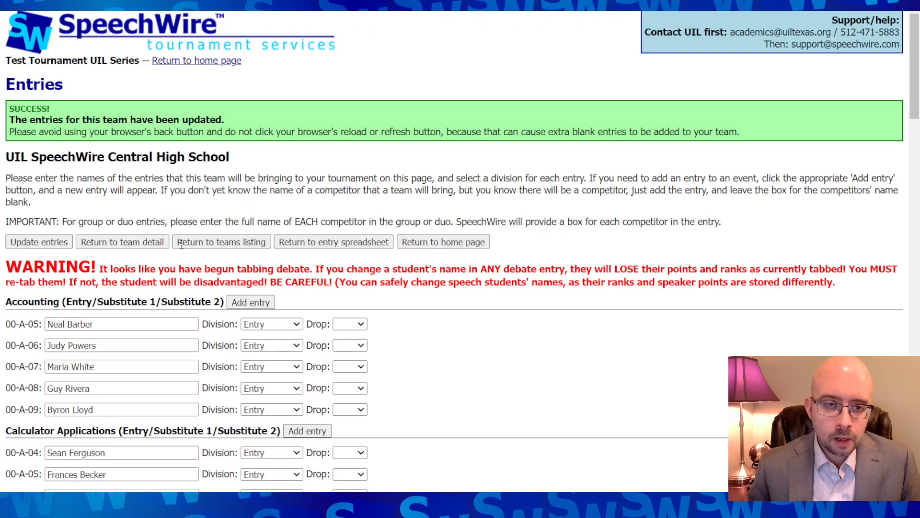
# Generate the printable roster and results worksheet for the Current Issues and Events grouping in the printing center
pyautogui.click(220, 63)
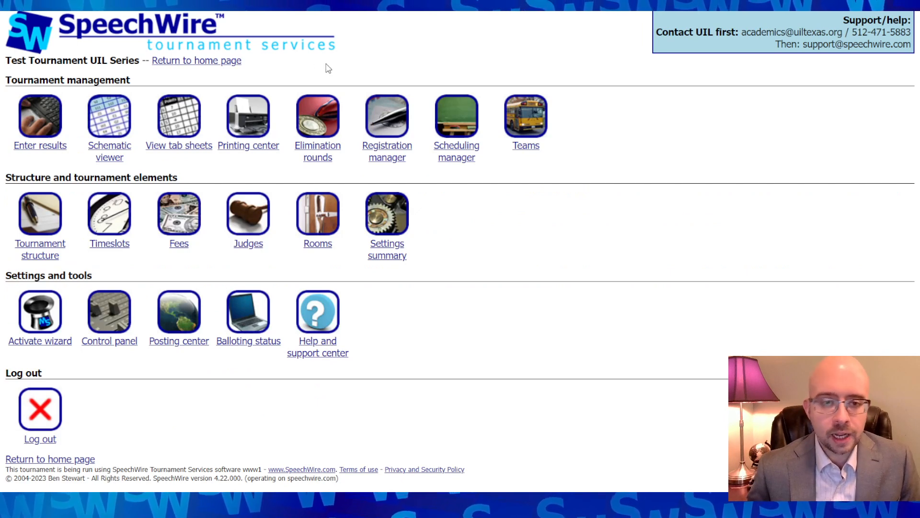
pyautogui.click(247, 120)
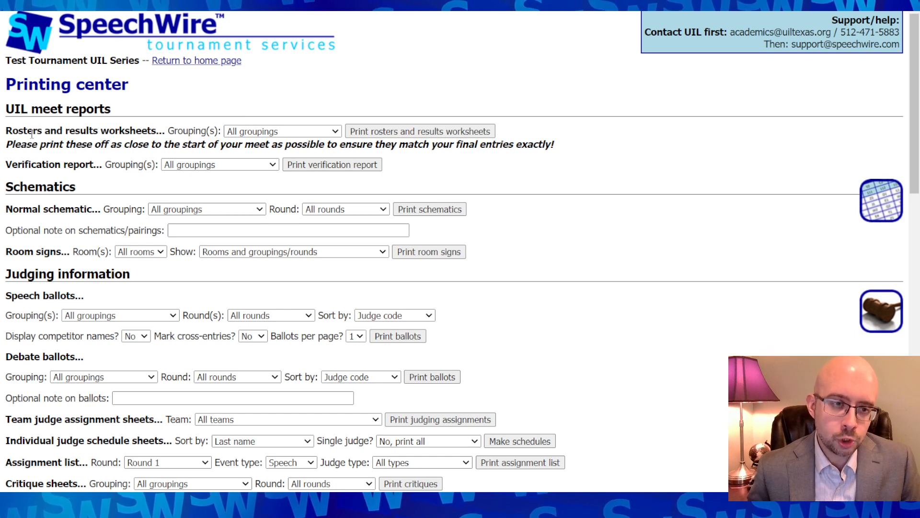
pyautogui.click(253, 137)
pyautogui.click(292, 211)
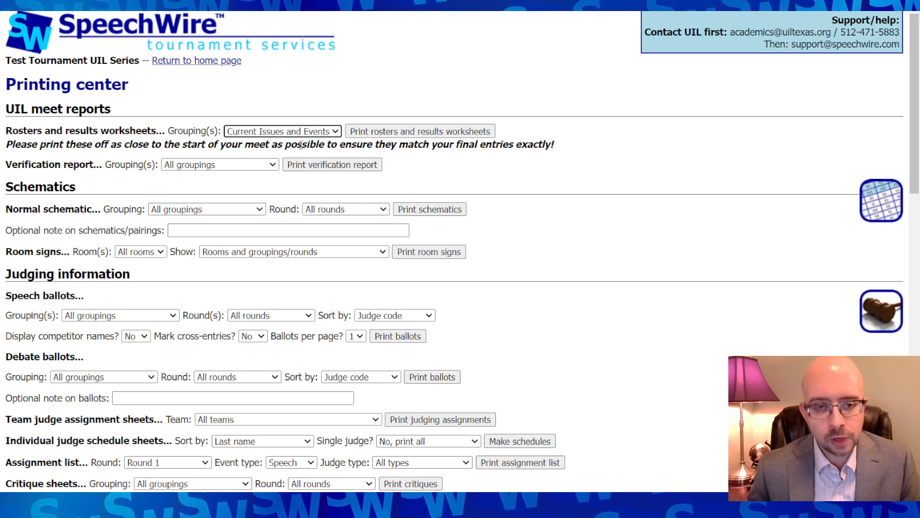
pyautogui.click(274, 140)
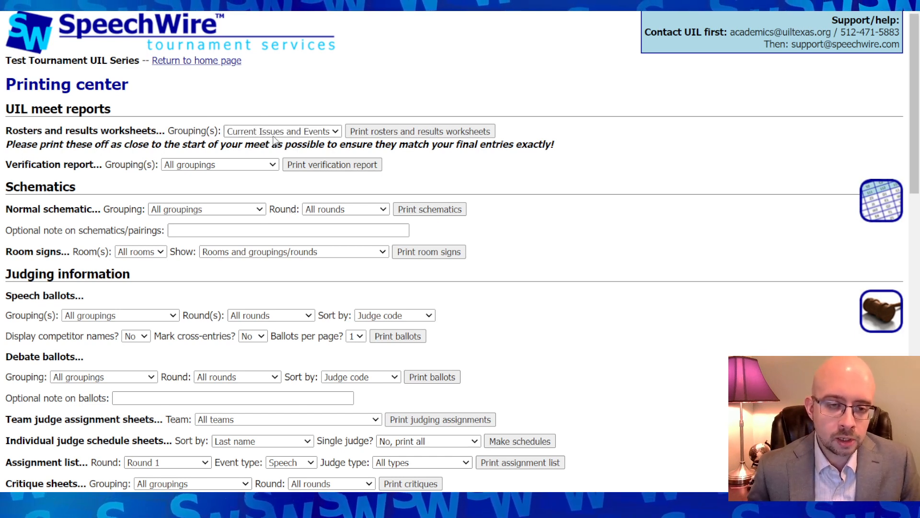
pyautogui.click(276, 134)
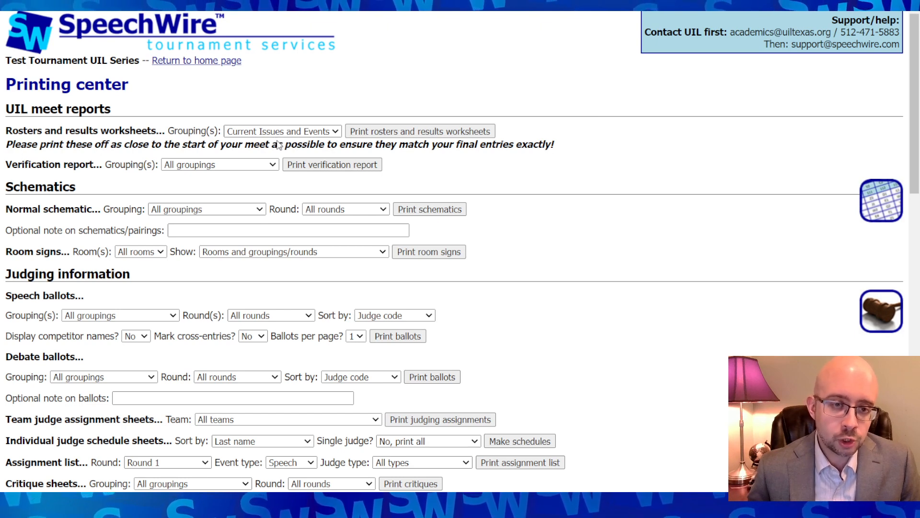
pyautogui.click(278, 141)
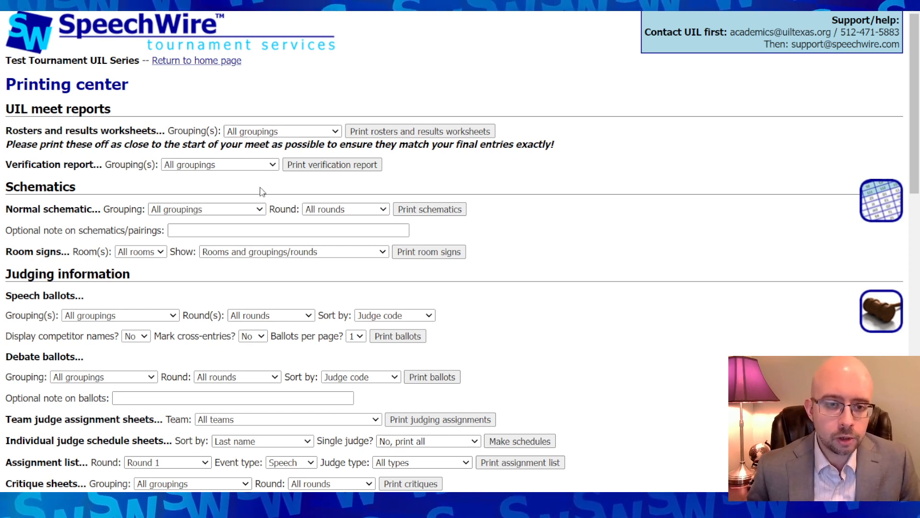
pyautogui.click(278, 206)
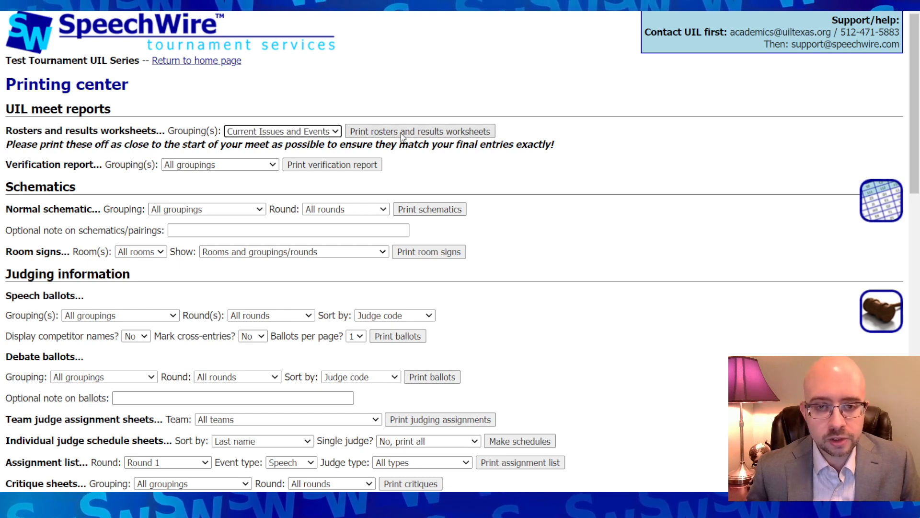
pyautogui.click(417, 136)
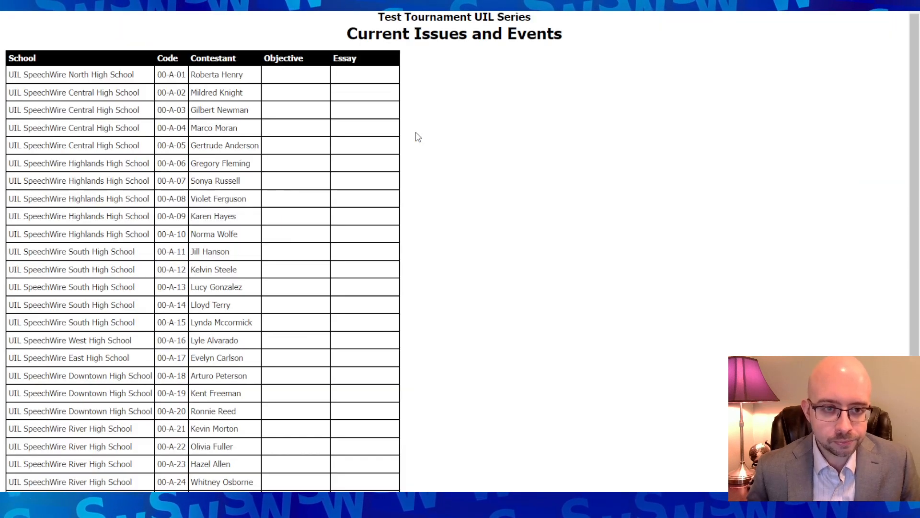
# Examine the Current Issues and Events worksheet's contestant rows and its Objective and Essay score columns
pyautogui.scroll(-1, 415, 138)
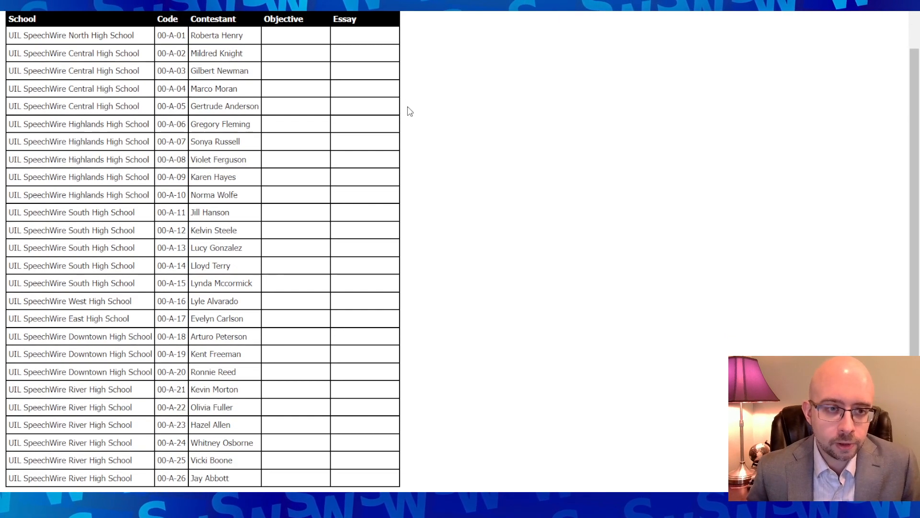
pyautogui.scroll(2, 407, 115)
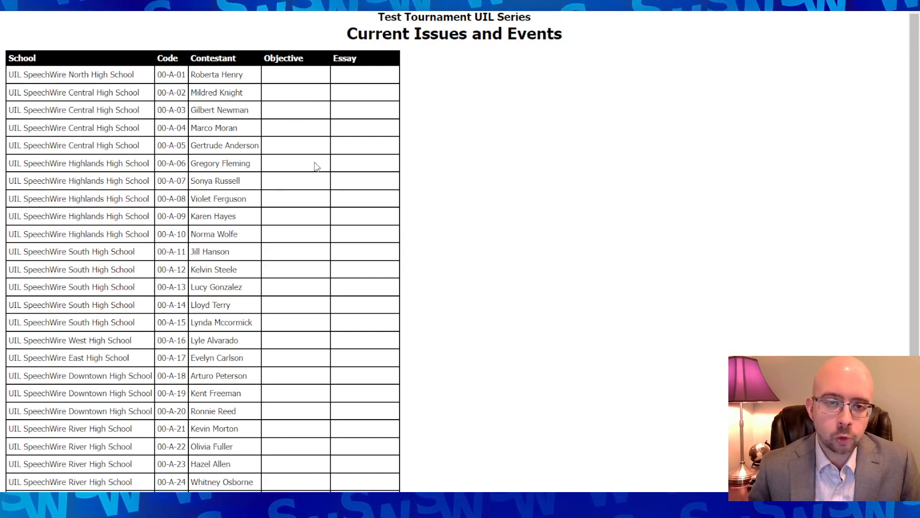
pyautogui.scroll(-1, 315, 166)
pyautogui.scroll(1, 315, 167)
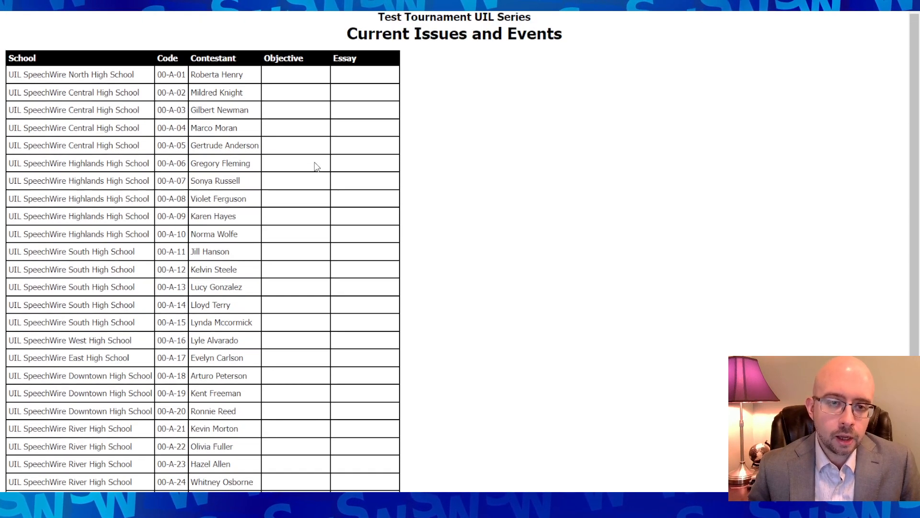
pyautogui.scroll(-1, 314, 166)
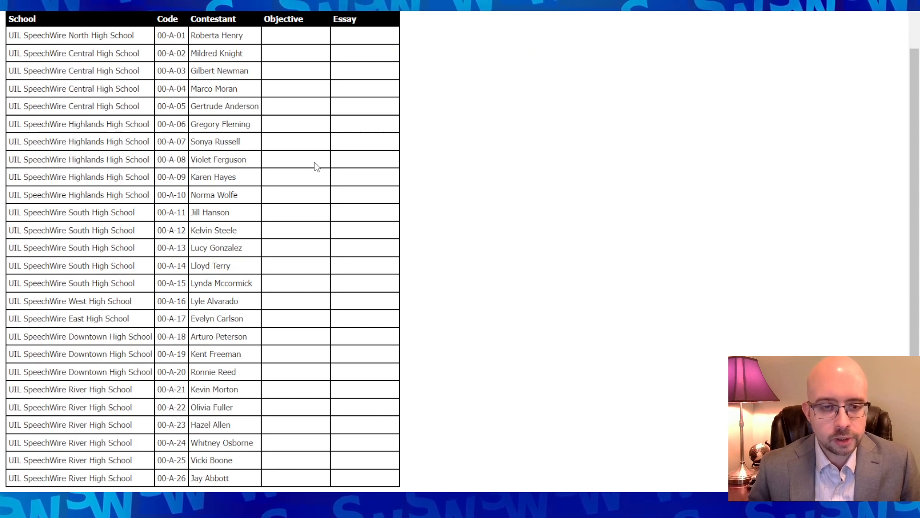
pyautogui.scroll(1, 315, 166)
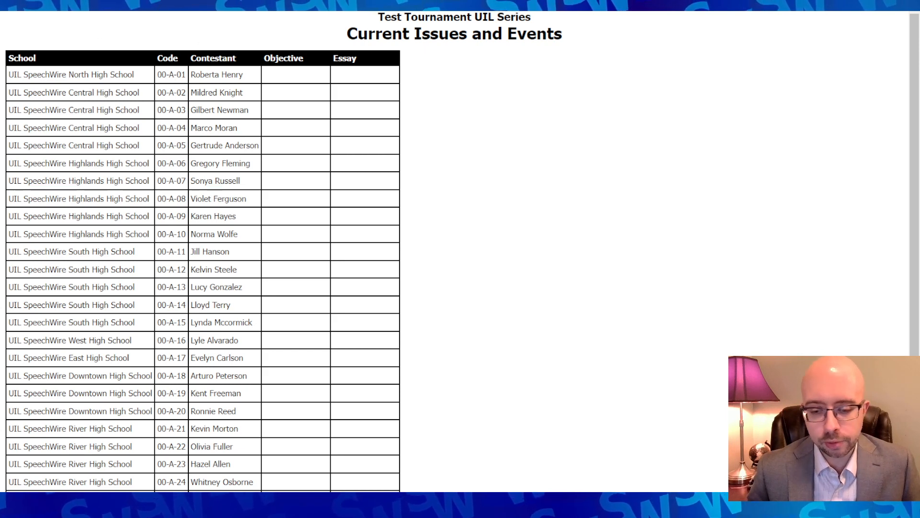
# Leave the printed worksheet and open the results ballot for Current Issues and Events, Round 1, Section A
pyautogui.click(17, 4)
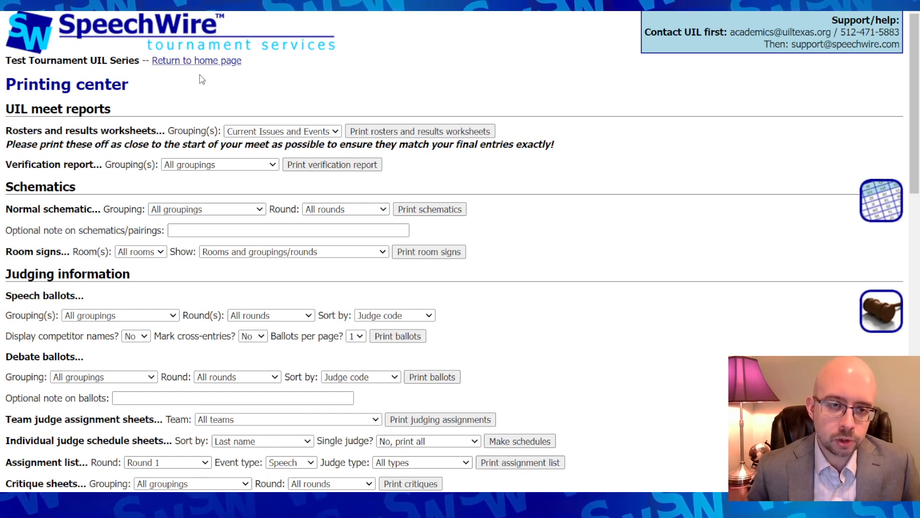
pyautogui.click(198, 62)
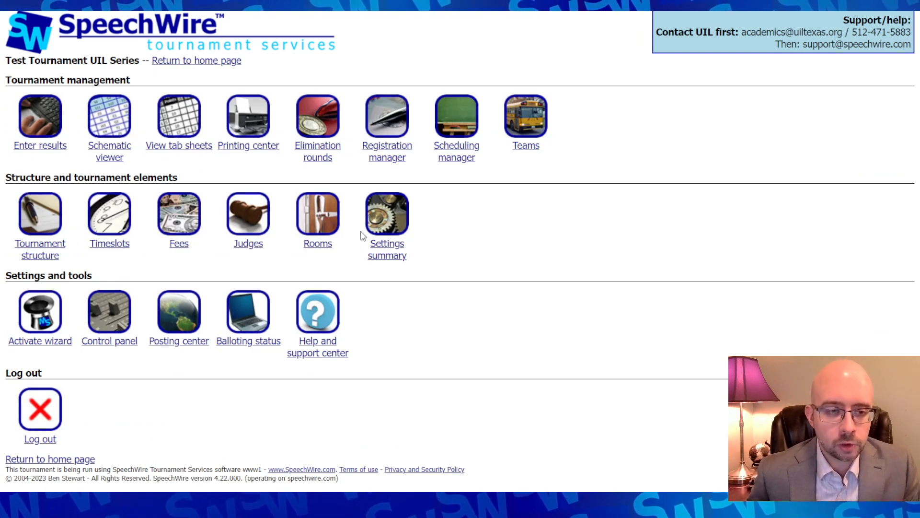
pyautogui.click(49, 127)
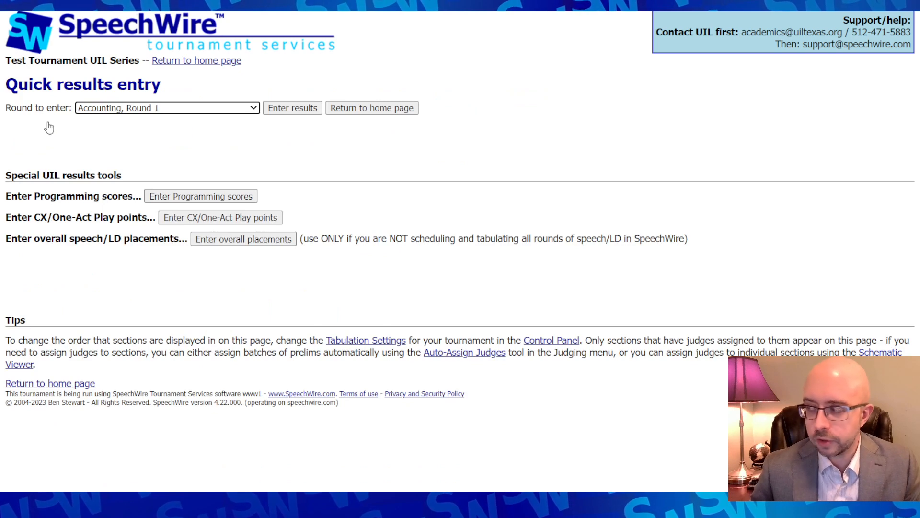
pyautogui.click(183, 109)
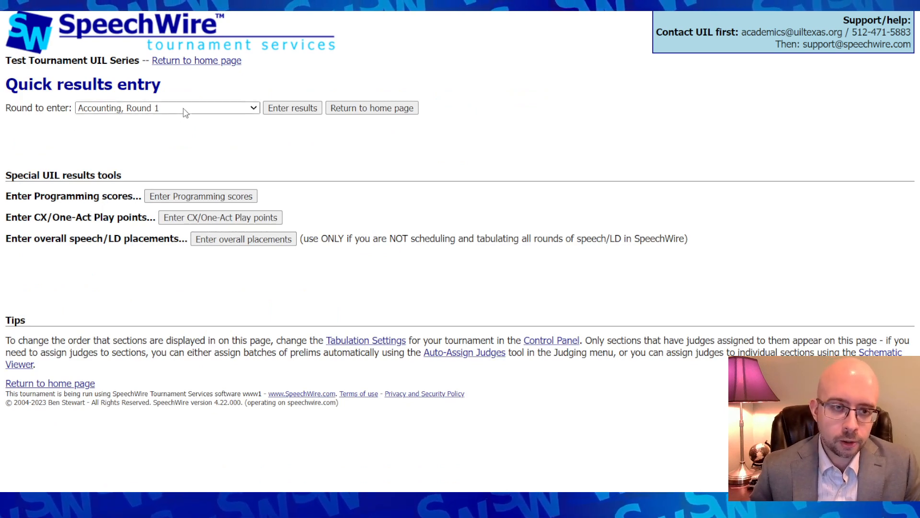
pyautogui.click(184, 109)
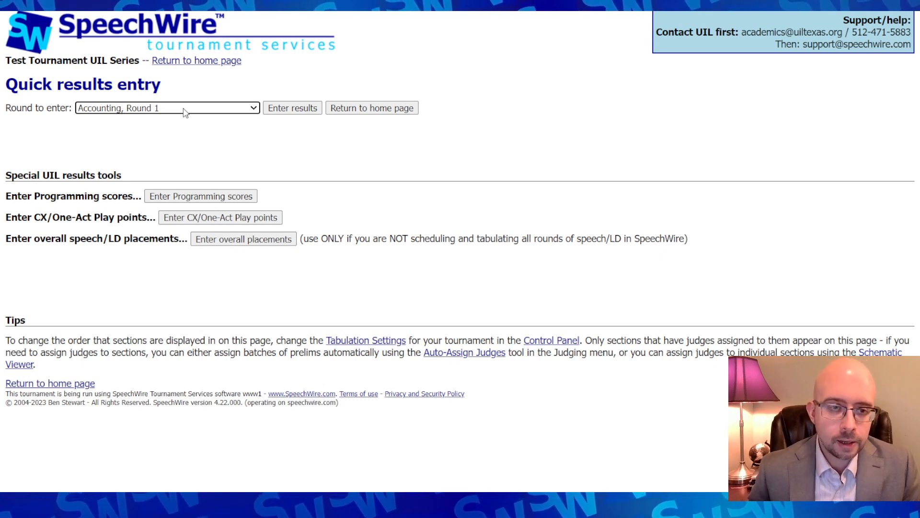
pyautogui.click(198, 176)
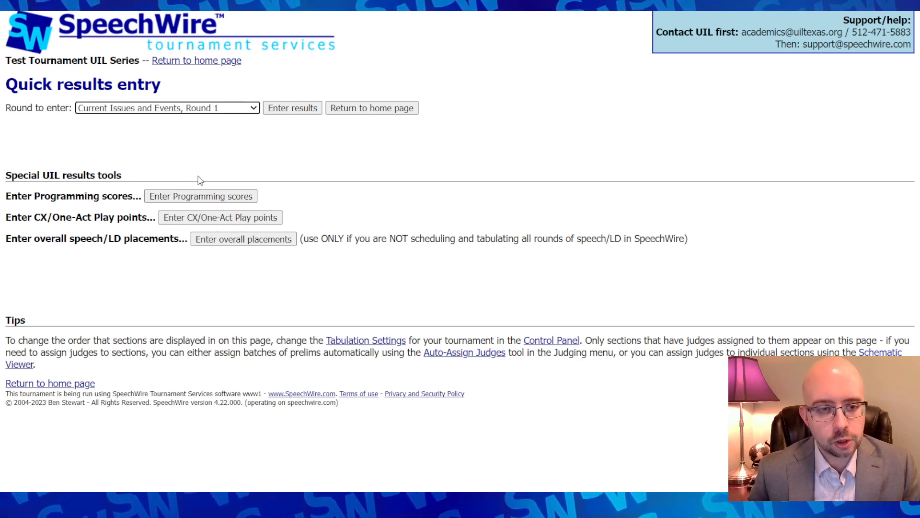
pyautogui.click(286, 111)
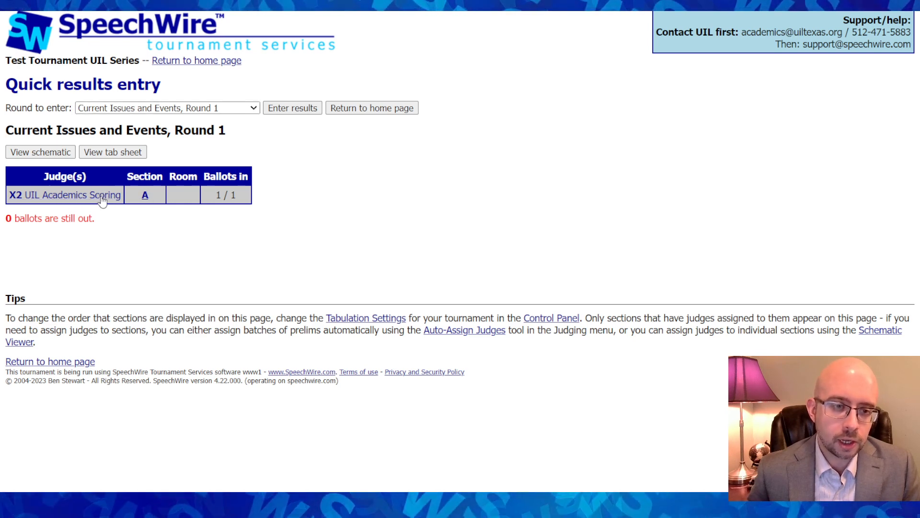
pyautogui.click(102, 201)
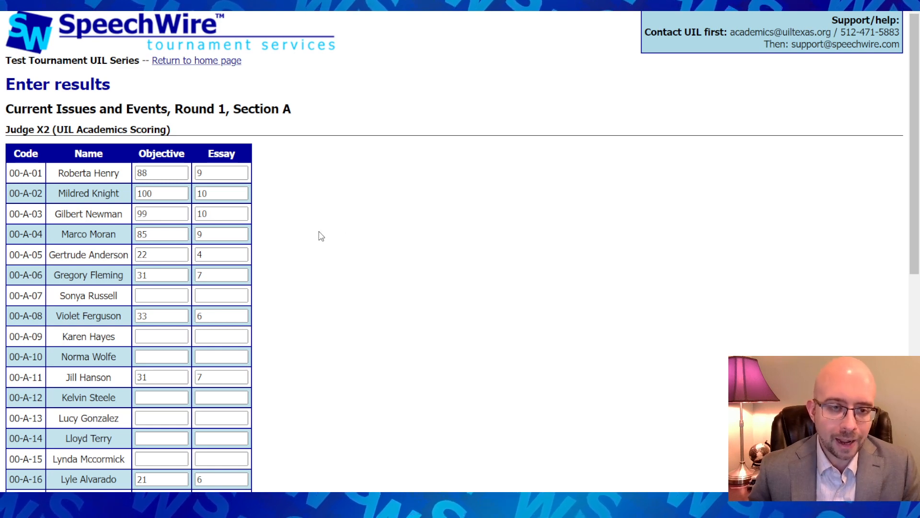
# Clear the Essay score of contestant 00-A-23 in the Current Issues and Events ballot
pyautogui.scroll(-3, 320, 234)
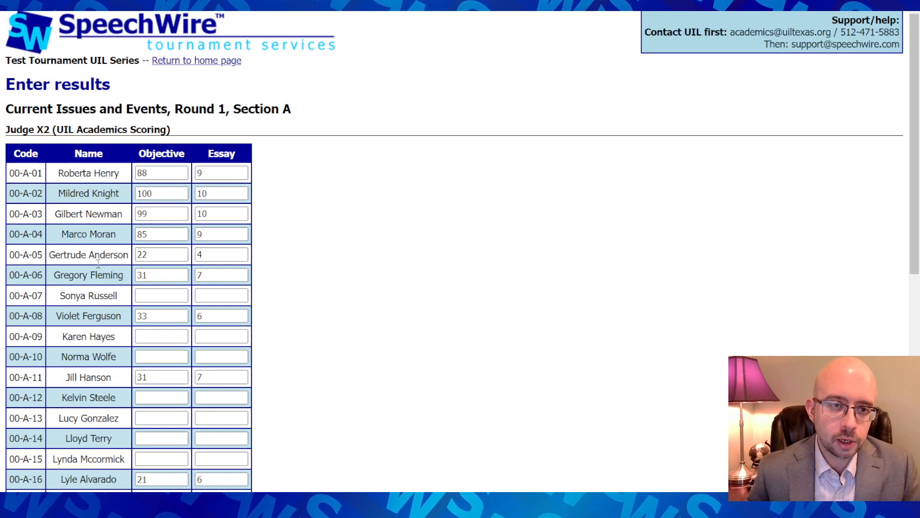
pyautogui.scroll(3, 72, 319)
pyautogui.scroll(-3, 99, 268)
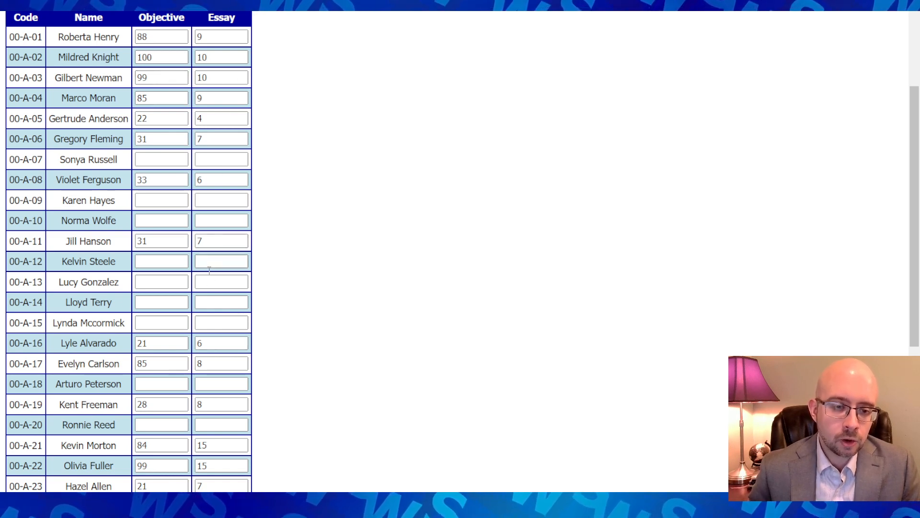
pyautogui.scroll(-5, 209, 270)
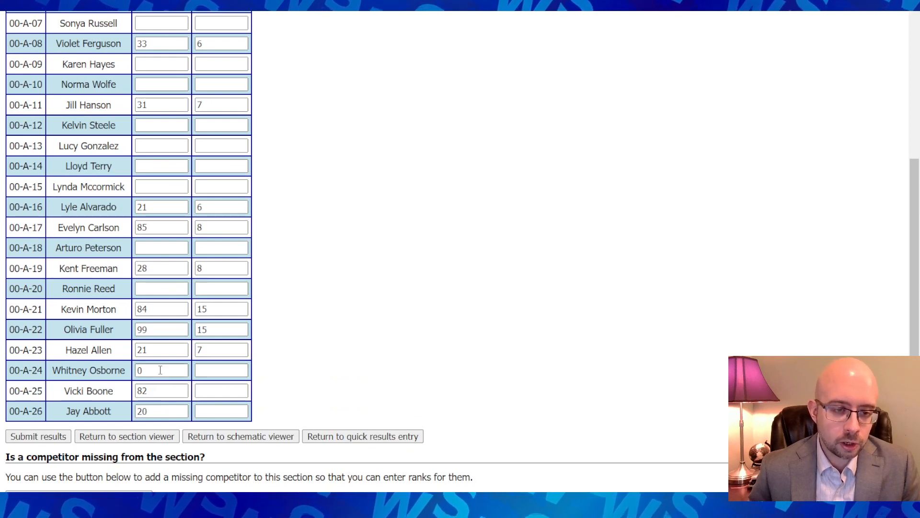
pyautogui.click(218, 349)
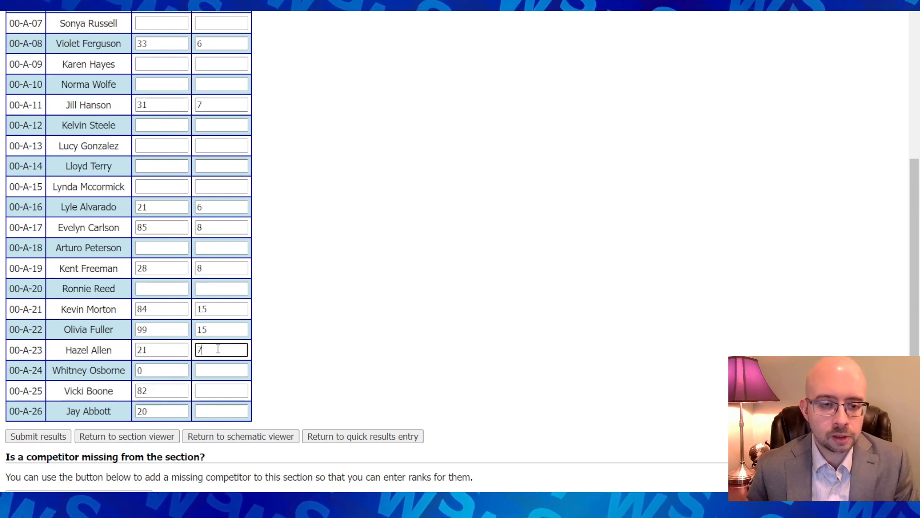
pyautogui.press('BackSpace')
pyautogui.click(261, 345)
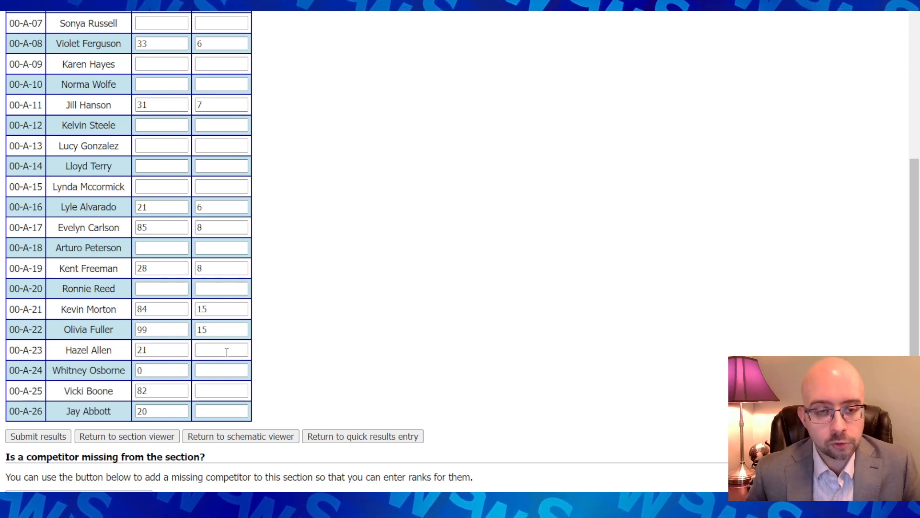
# Try an Essay score of 95.5 for 00-A-06, clear it, and return to quick results entry without submitting
pyautogui.scroll(5, 226, 353)
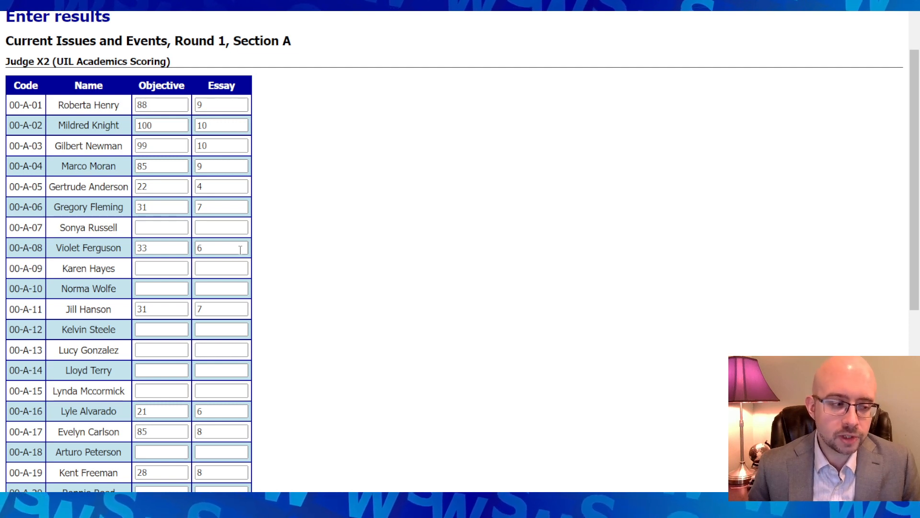
pyautogui.click(196, 205)
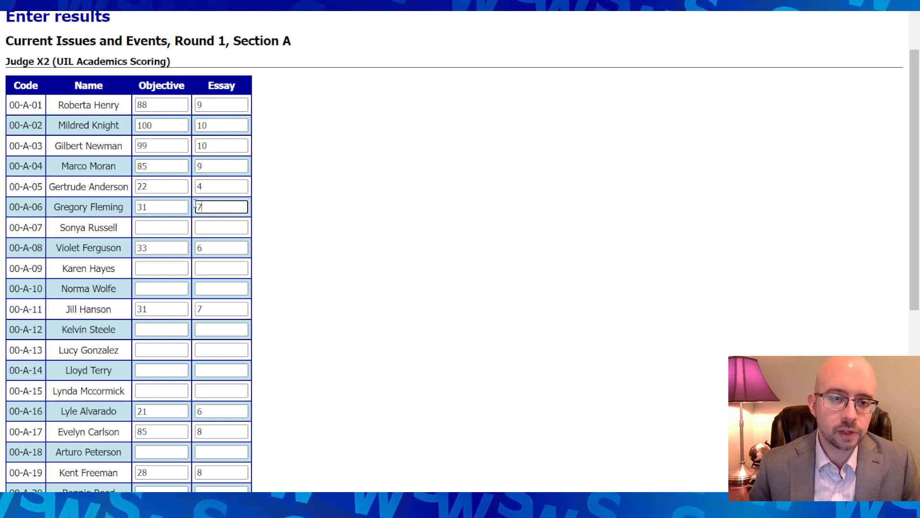
pyautogui.press('Delete')
pyautogui.write('9')
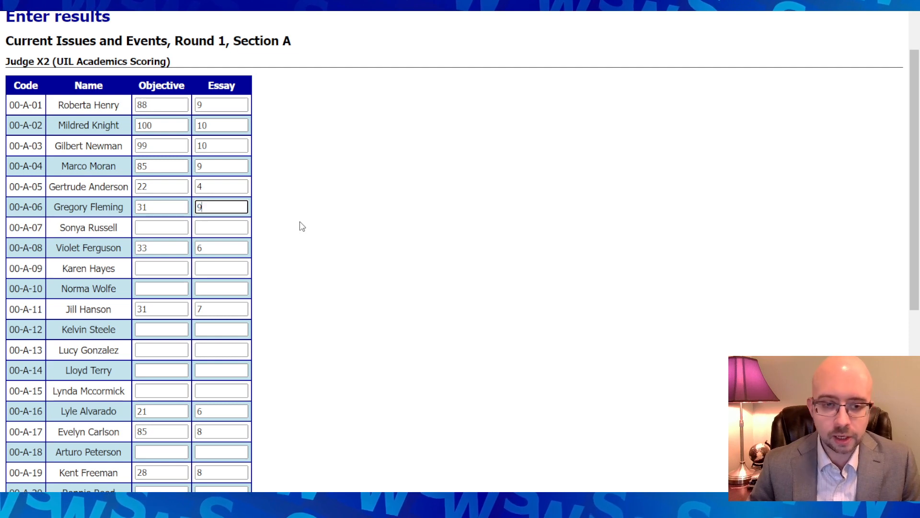
pyautogui.write('5.5')
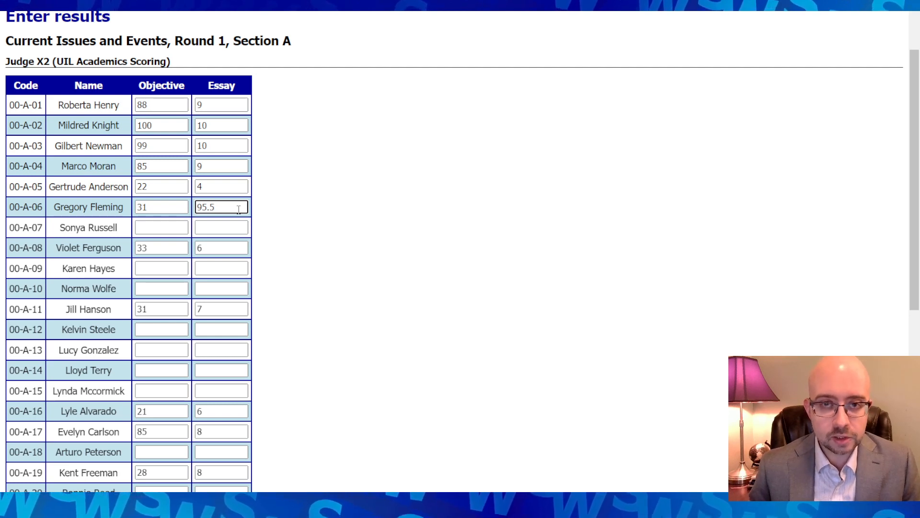
pyautogui.moveTo(231, 208); pyautogui.dragTo(174, 205)
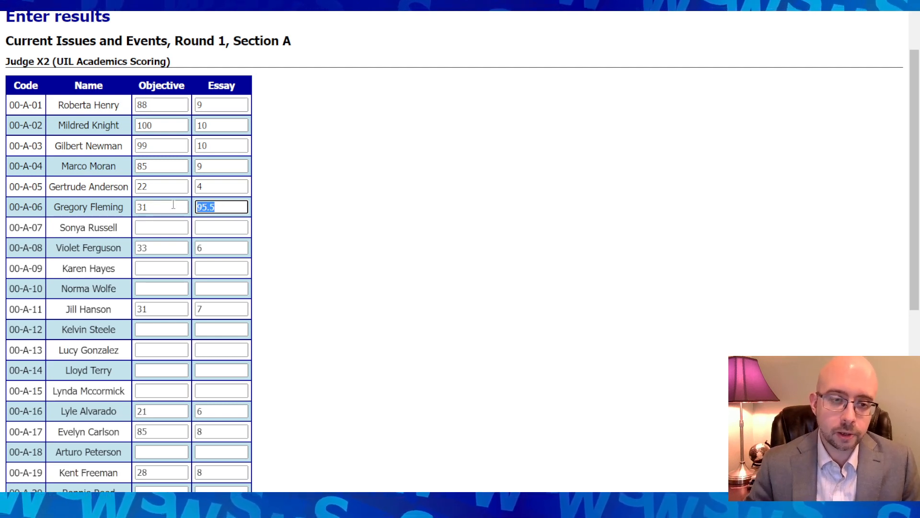
pyautogui.press('BackSpace')
pyautogui.scroll(-7, 173, 205)
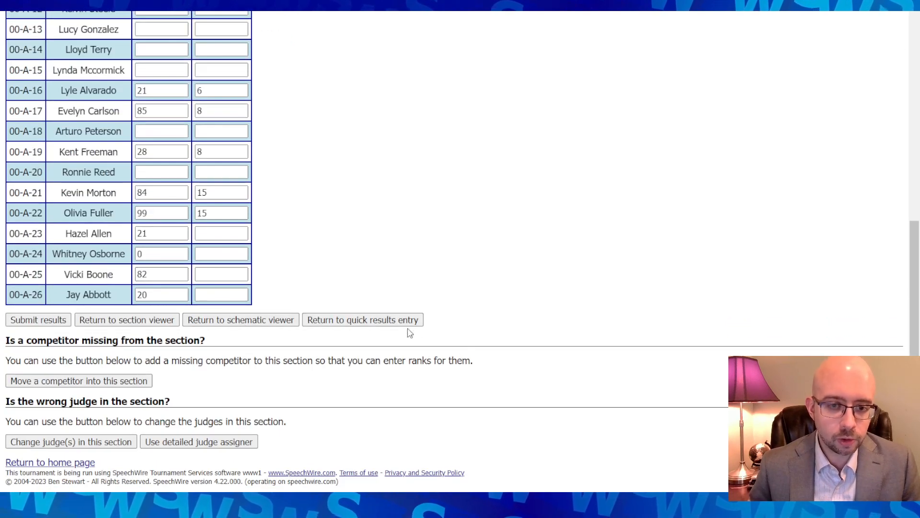
pyautogui.click(390, 325)
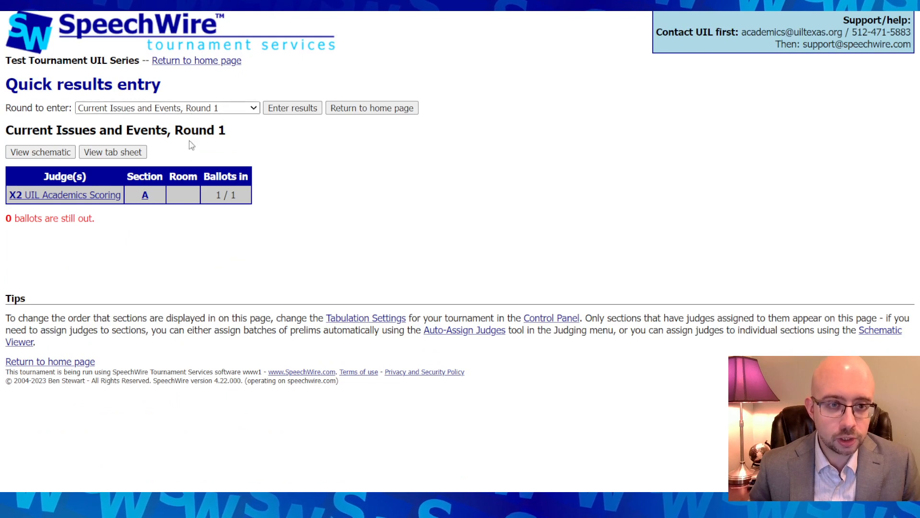
# Open the Science, Round 1 ballot and examine its Biology, Chemistry, Physics and accuracy score columns
pyautogui.click(176, 302)
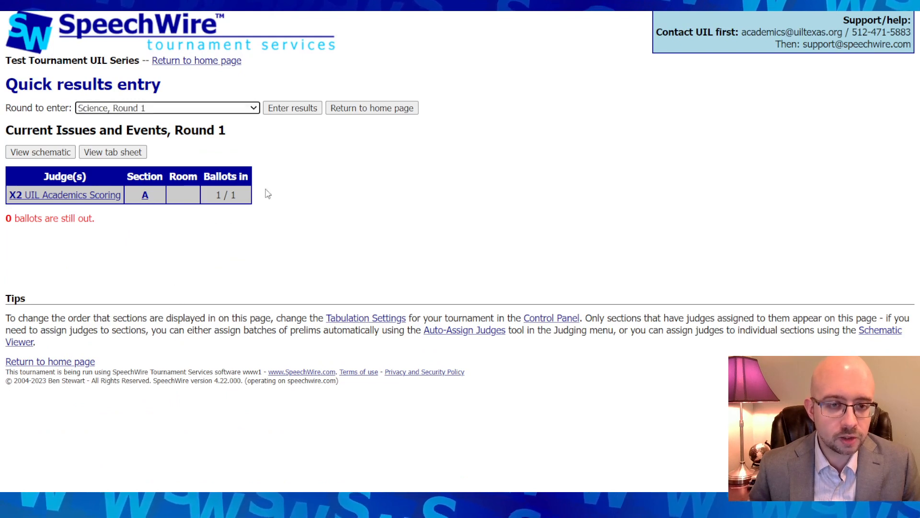
pyautogui.click(287, 109)
pyautogui.click(104, 196)
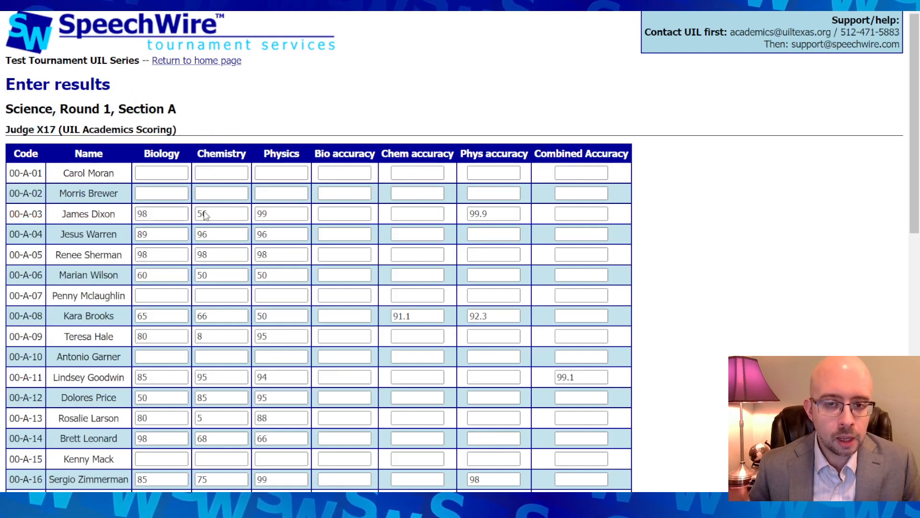
pyautogui.scroll(-2, 245, 217)
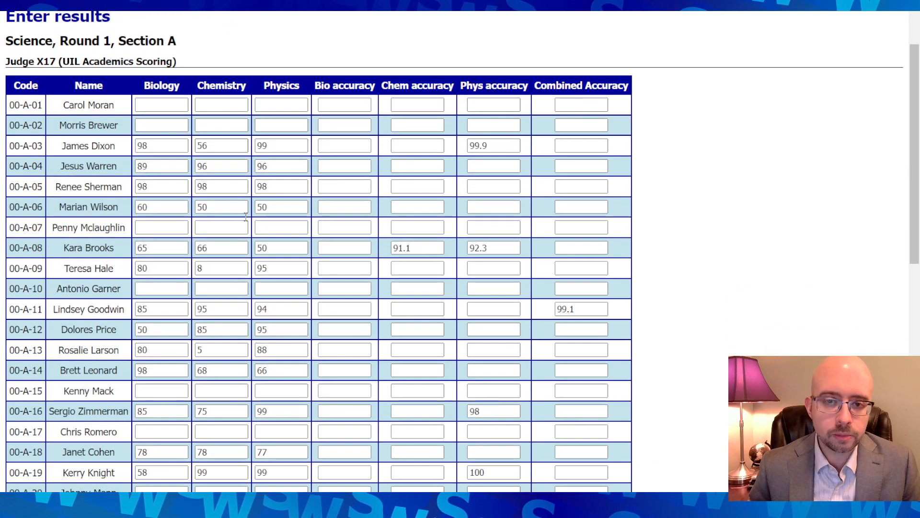
pyautogui.scroll(-2, 246, 217)
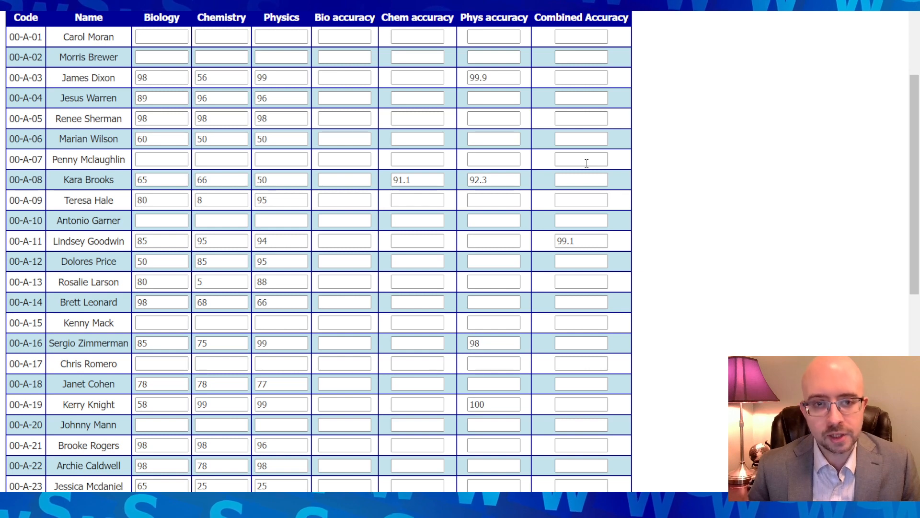
pyautogui.scroll(2, 391, 193)
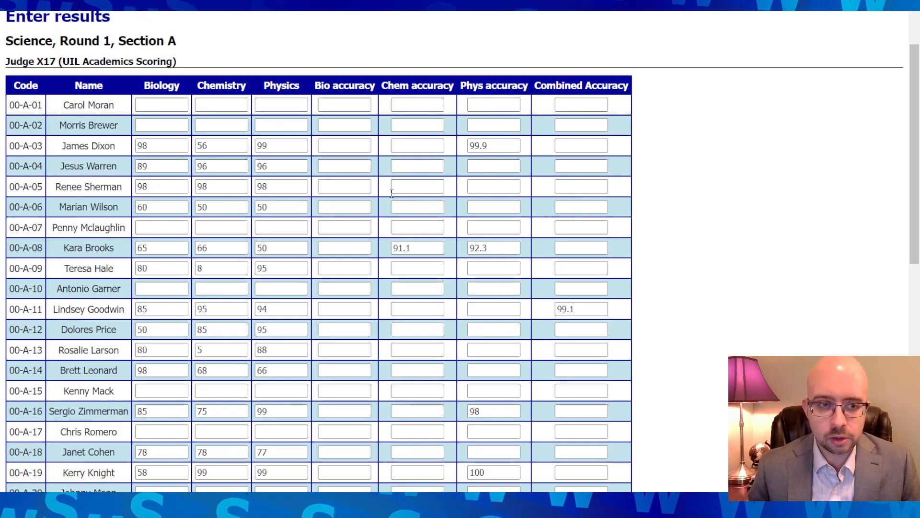
pyautogui.scroll(-2, 391, 193)
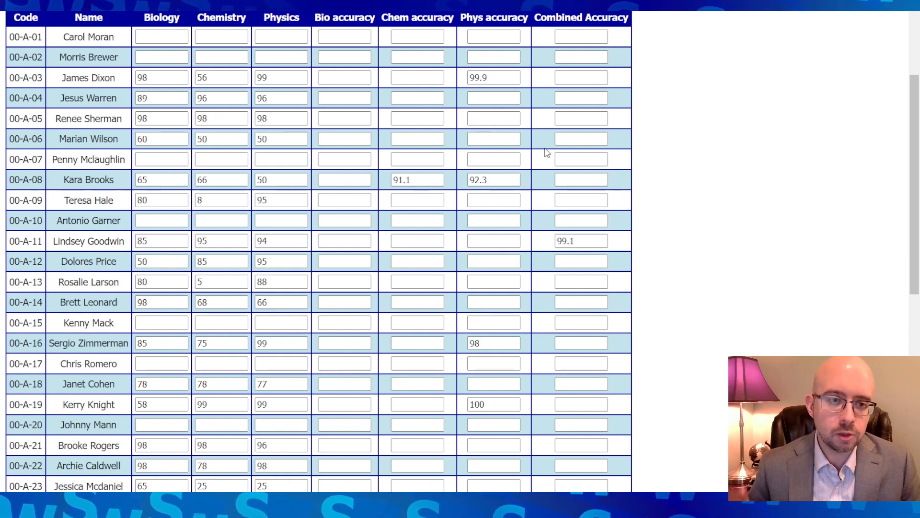
pyautogui.scroll(3, 235, 120)
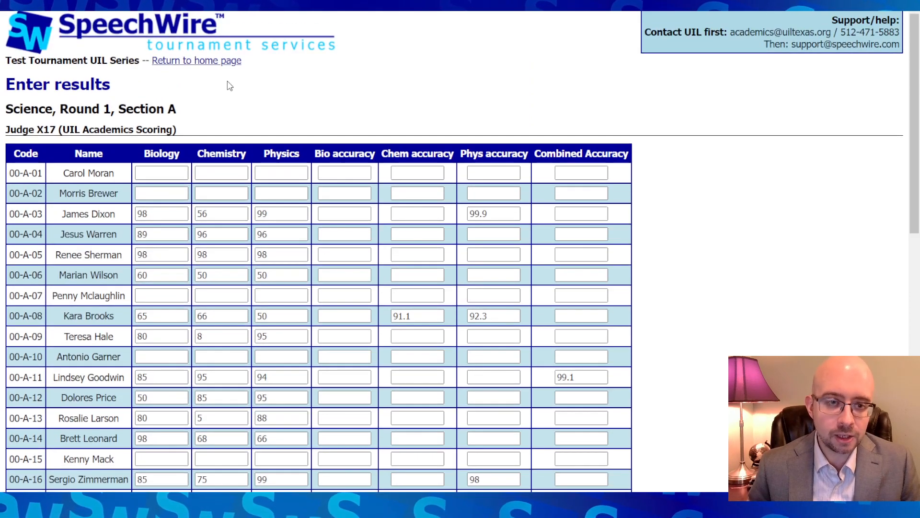
# Go back through the home page to results entry and reopen the Current Issues and Events, Round 1 ballot
pyautogui.click(214, 62)
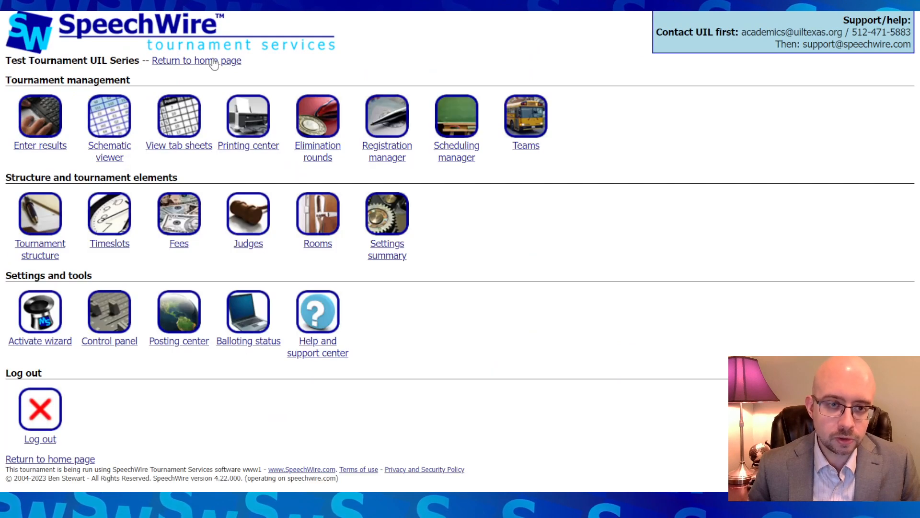
pyautogui.click(56, 139)
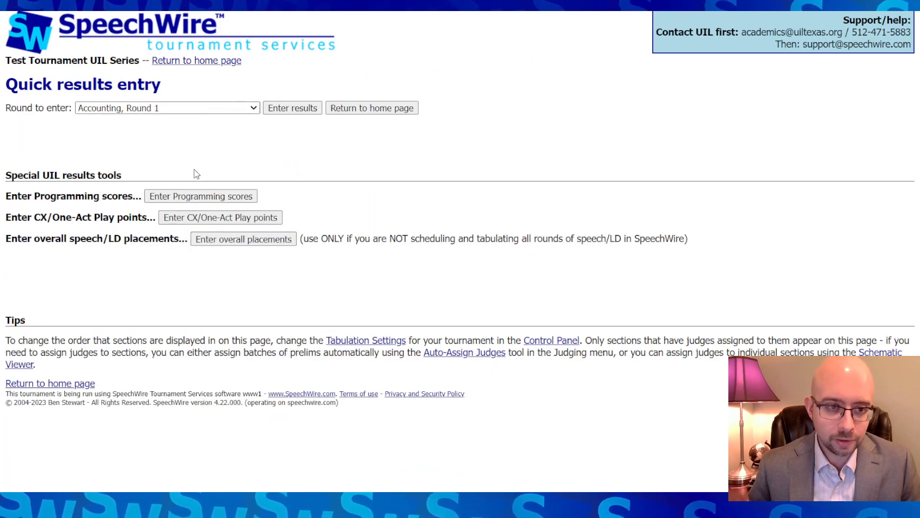
pyautogui.click(299, 111)
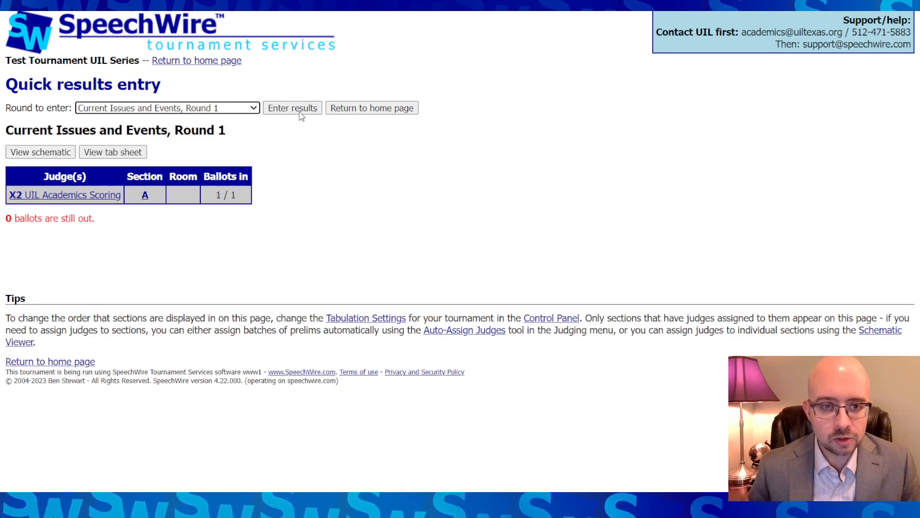
pyautogui.click(90, 199)
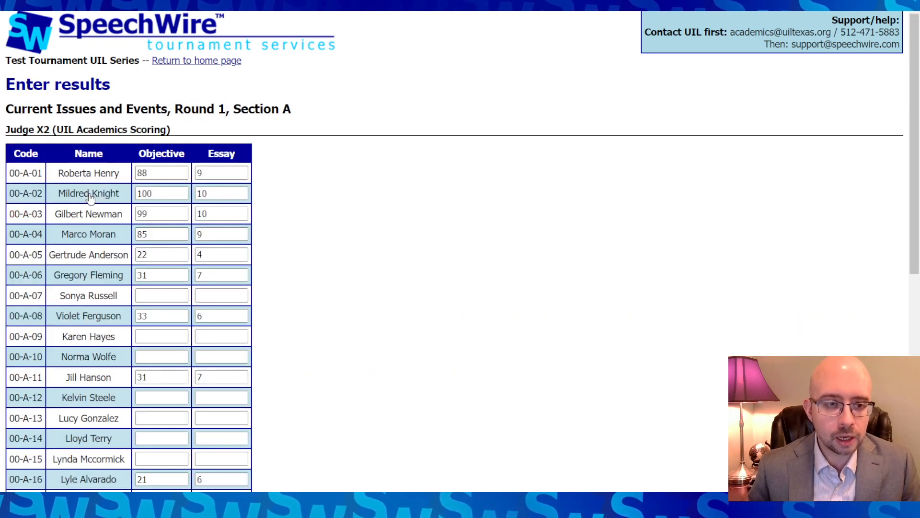
# Enter an Objective score of 88 for contestant 00-A-07 in Current Issues and Events
pyautogui.scroll(-3, 213, 220)
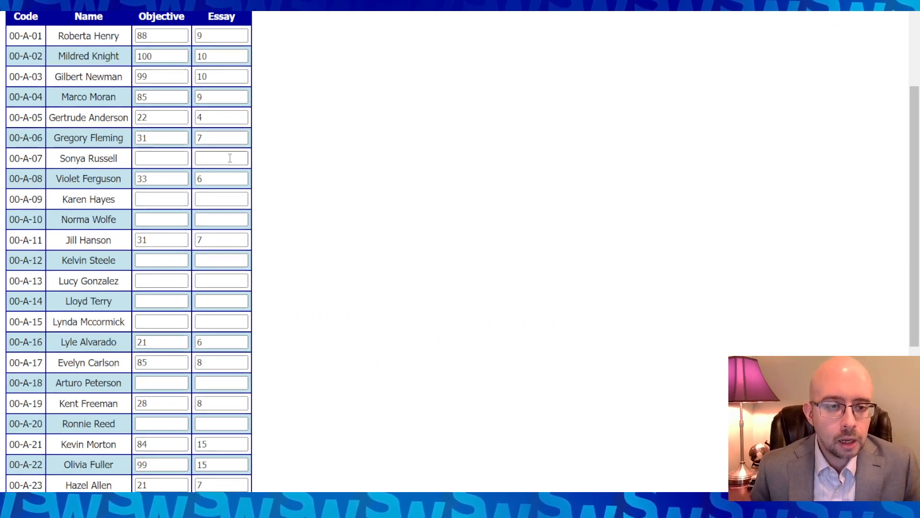
pyautogui.scroll(-5, 230, 158)
pyautogui.scroll(3, 230, 158)
pyautogui.scroll(4, 230, 158)
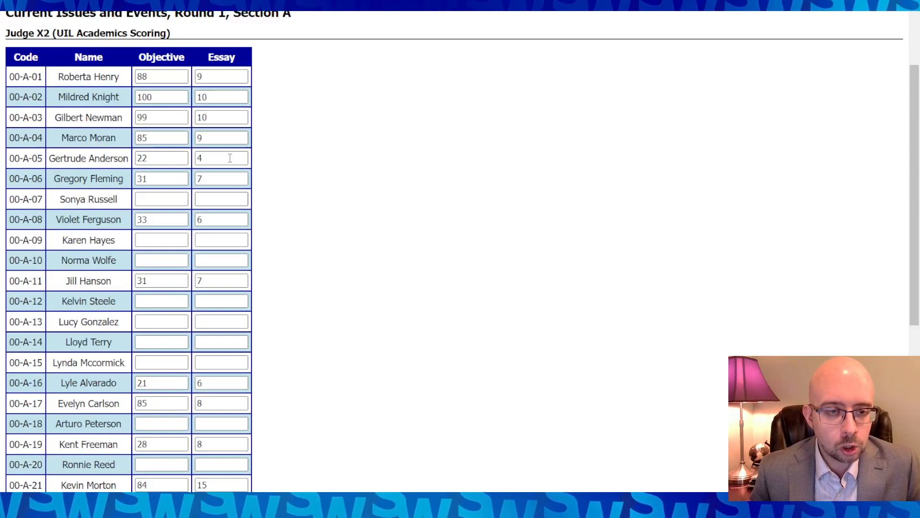
pyautogui.click(175, 250)
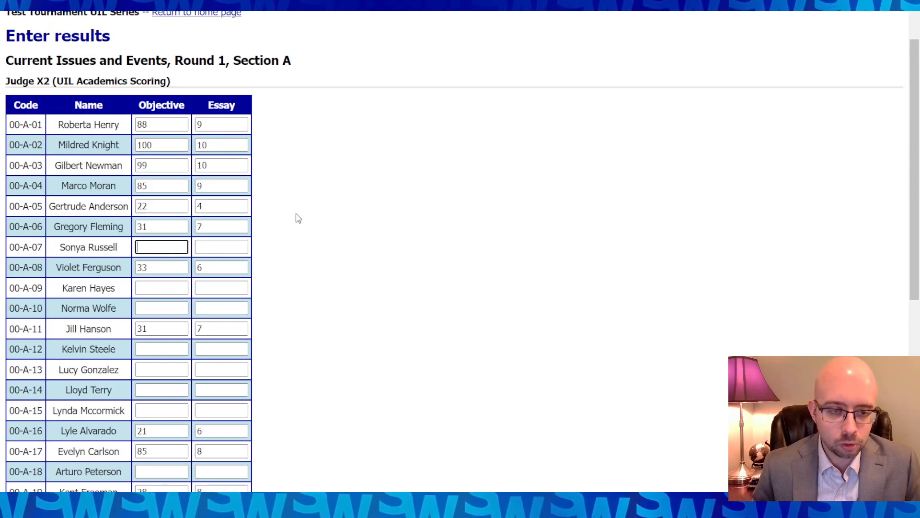
pyautogui.write('88')
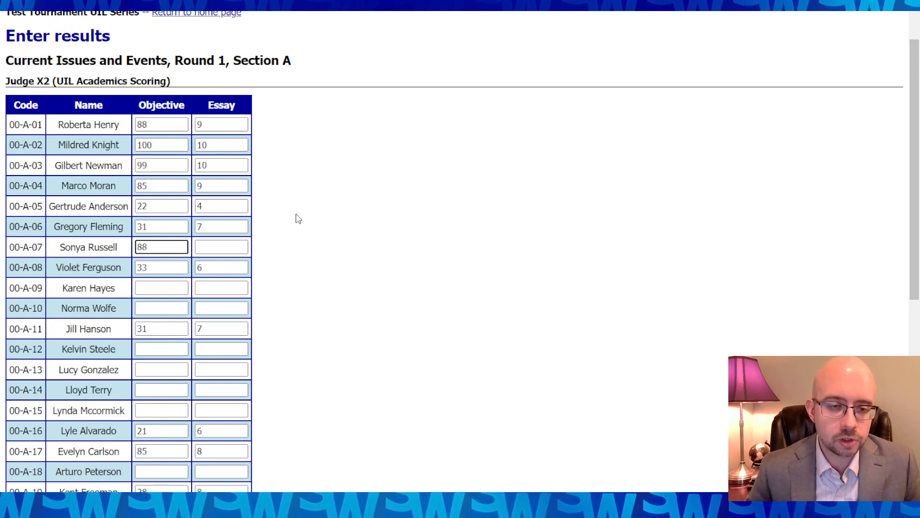
# Enter an Essay score of 9 for contestant 00-A-07 and submit the Current Issues and Events results
pyautogui.press('Tab')
pyautogui.write('9')
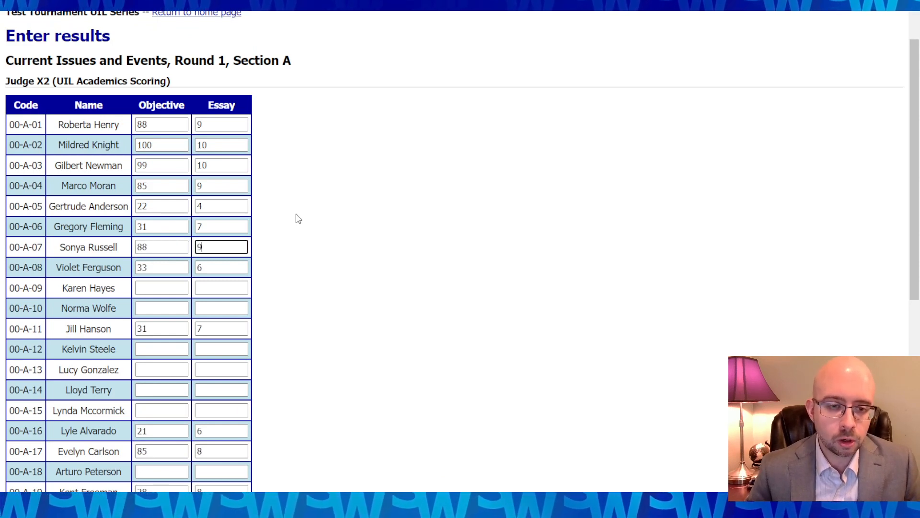
pyautogui.click(298, 218)
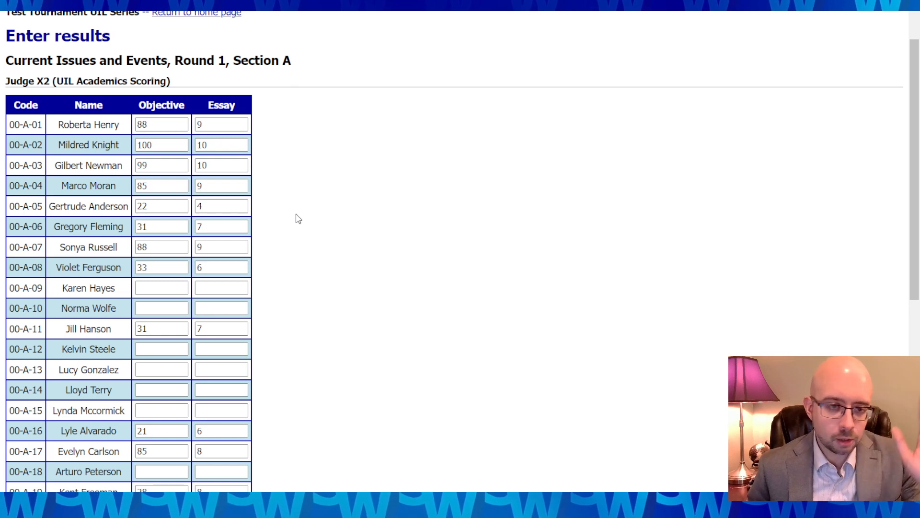
pyautogui.scroll(-5, 298, 219)
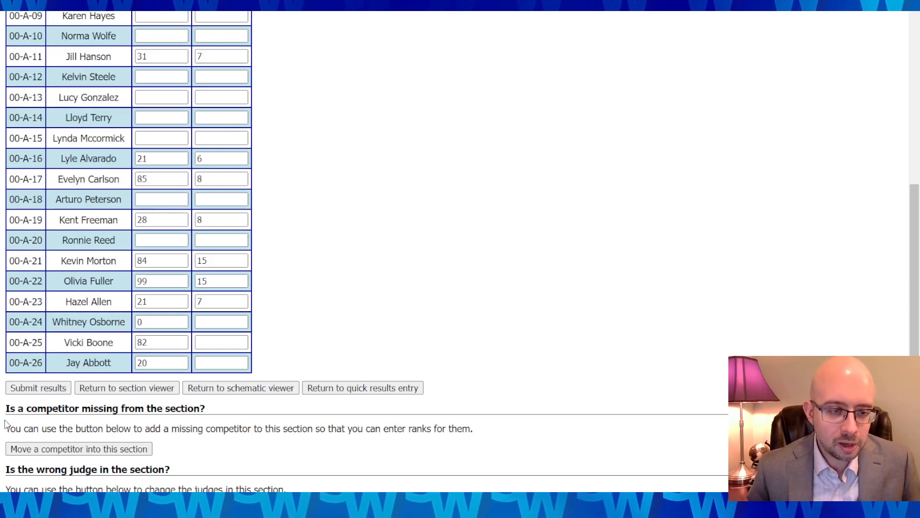
pyautogui.click(45, 389)
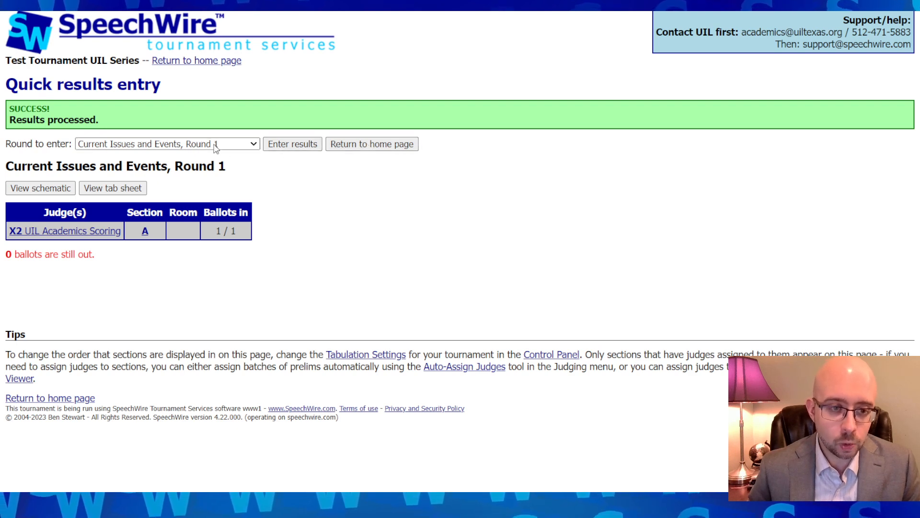
# Return through the home page to results entry and open the overall speech/LD placements for Informative Speaking
pyautogui.click(353, 144)
pyautogui.click(46, 125)
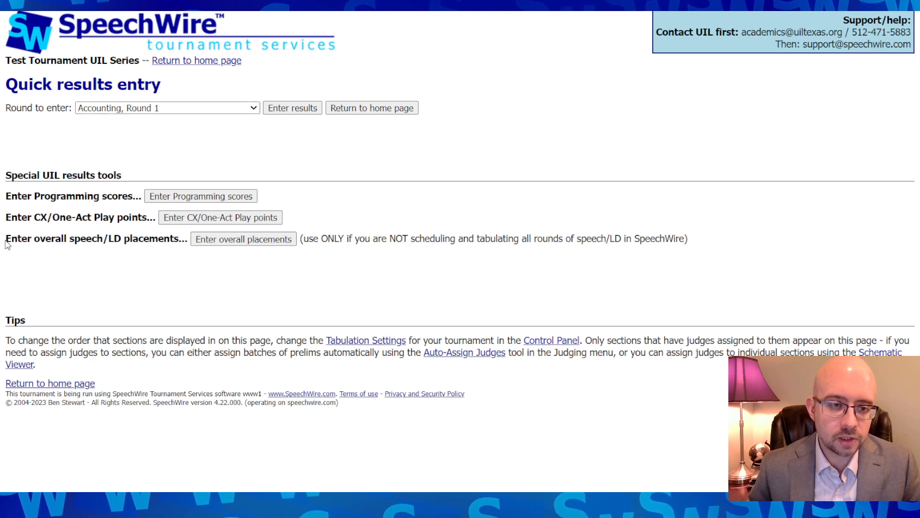
pyautogui.moveTo(7, 242); pyautogui.dragTo(171, 241)
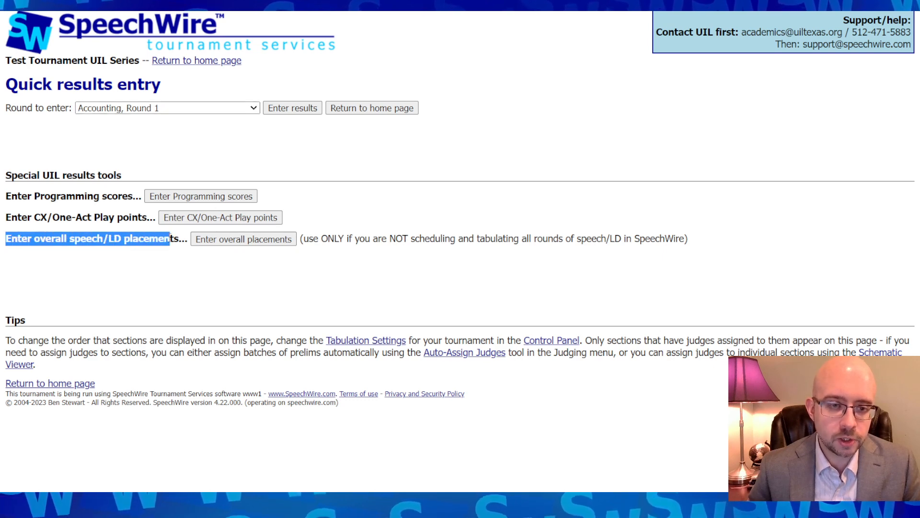
pyautogui.click(171, 241)
pyautogui.click(235, 239)
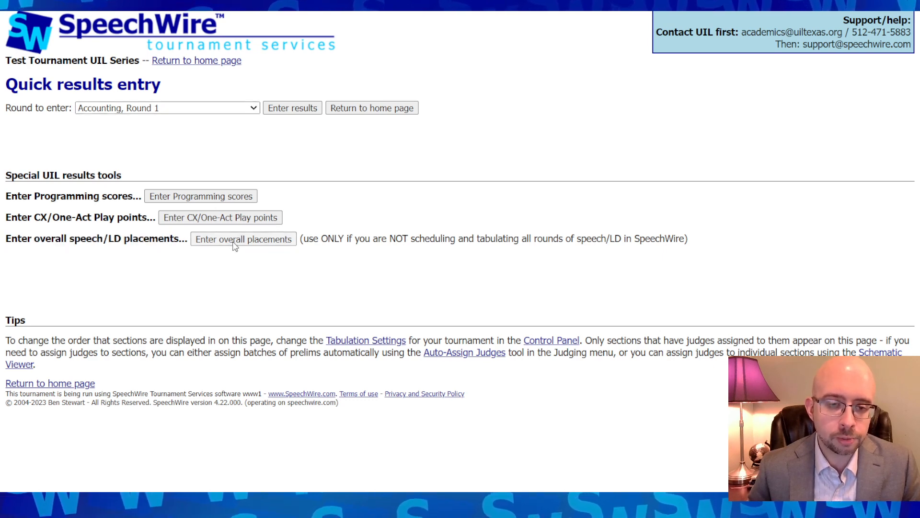
pyautogui.click(335, 139)
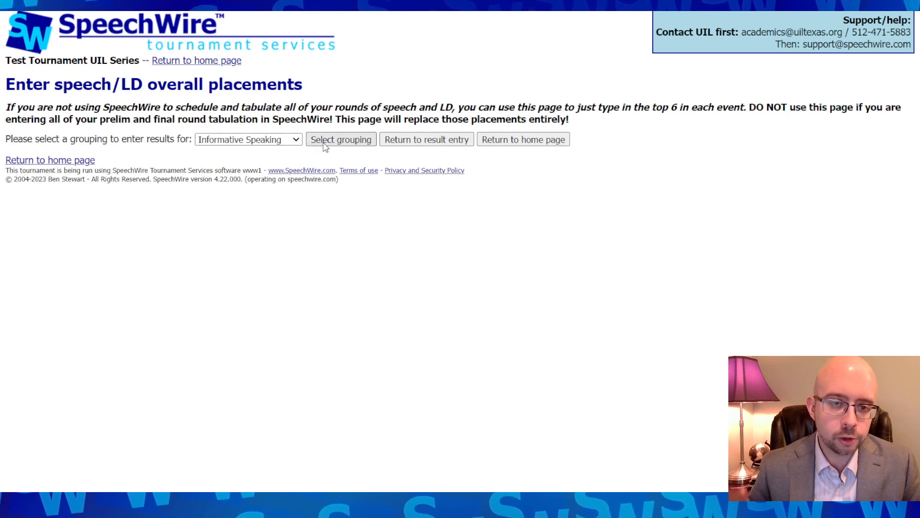
pyautogui.scroll(-4, 336, 215)
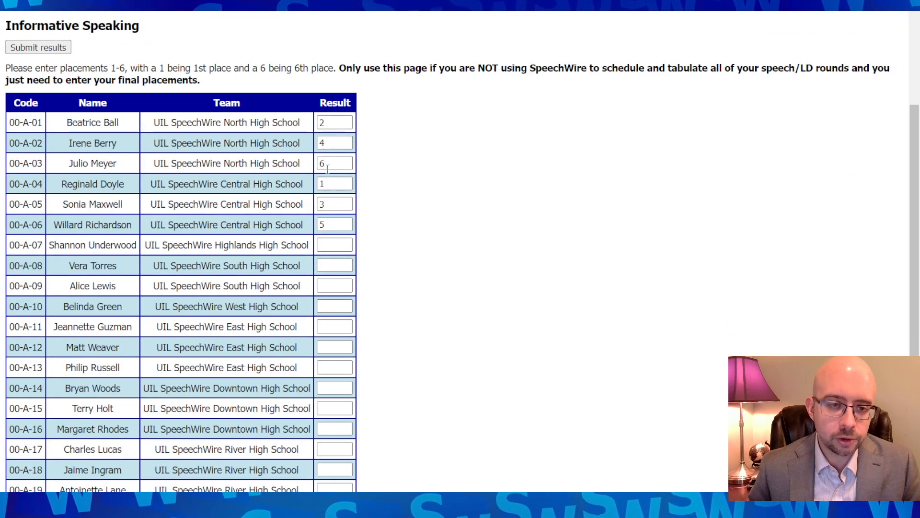
pyautogui.scroll(-2, 328, 168)
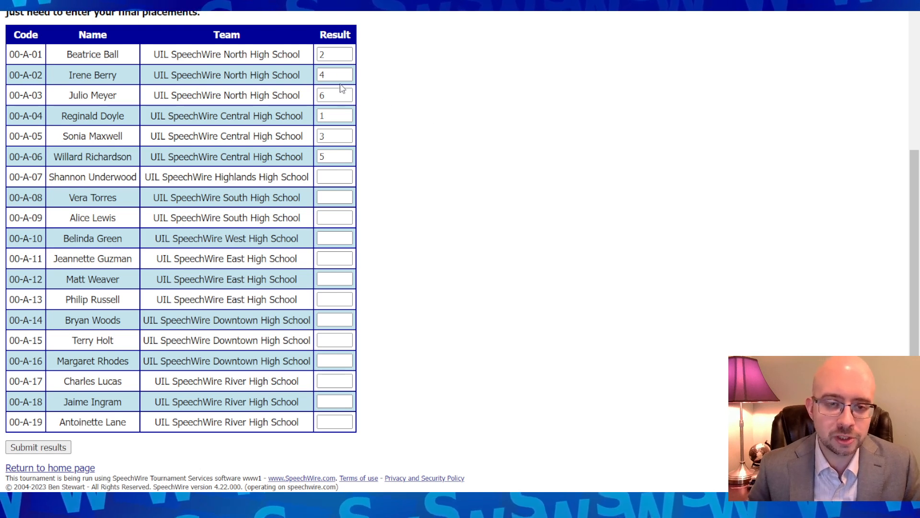
# Clear the placement of 00-A-03 in Informative Speaking, give 00-A-11 placement 6, and submit the results
pyautogui.doubleClick(323, 95)
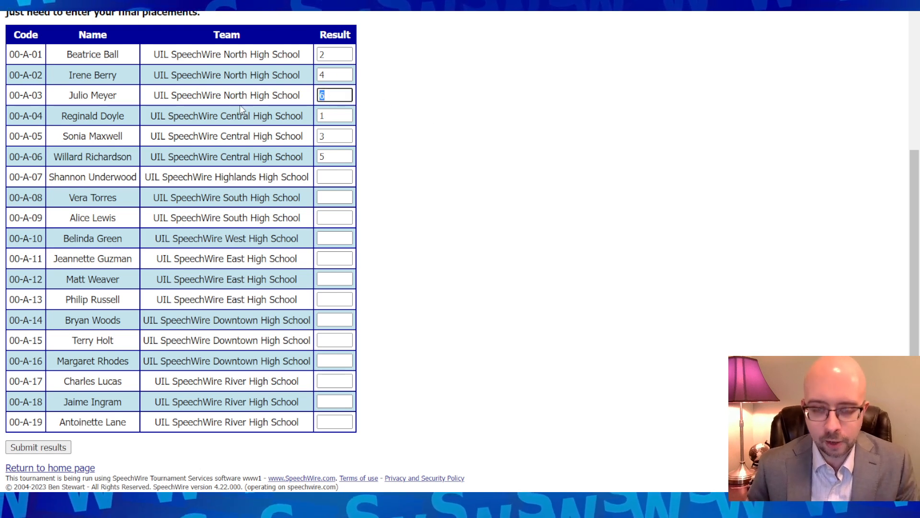
pyautogui.press('BackSpace')
pyautogui.click(342, 259)
pyautogui.write('6')
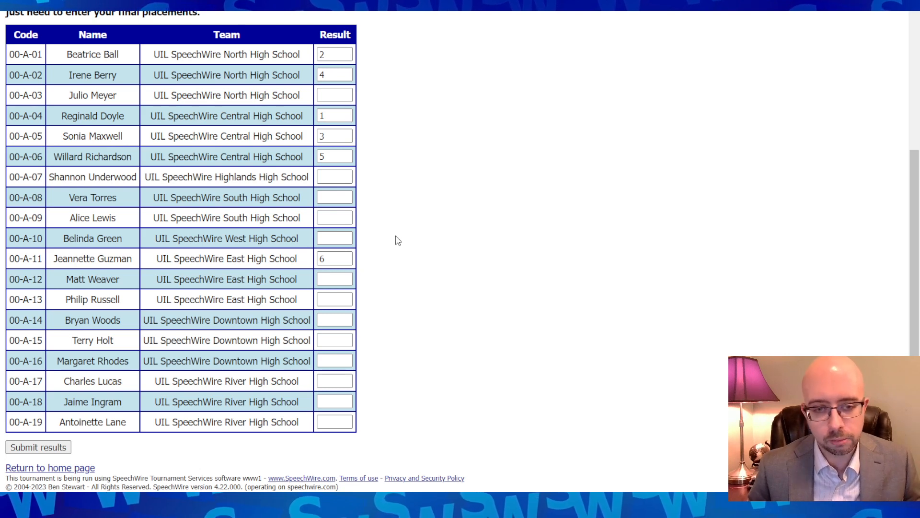
pyautogui.click(61, 451)
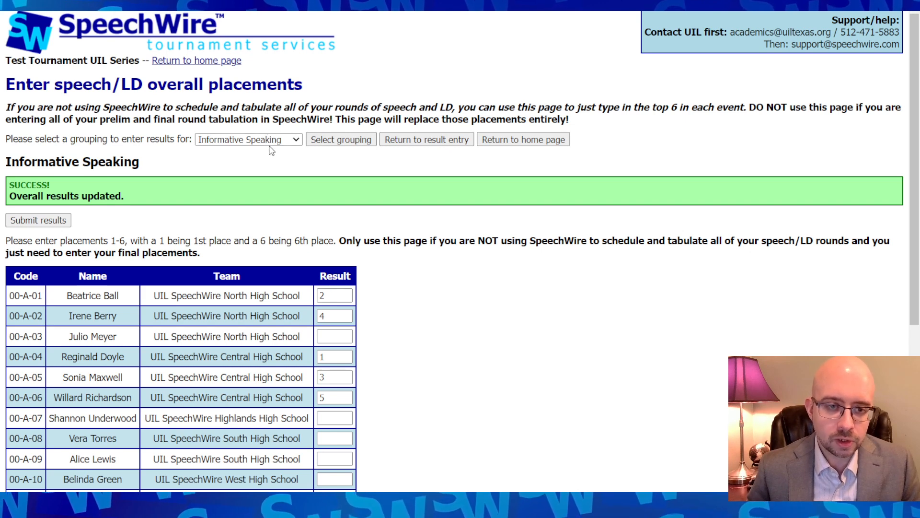
# Return through the home page to results entry and open the Editorial, Round 1 ballot for Section A
pyautogui.click(561, 143)
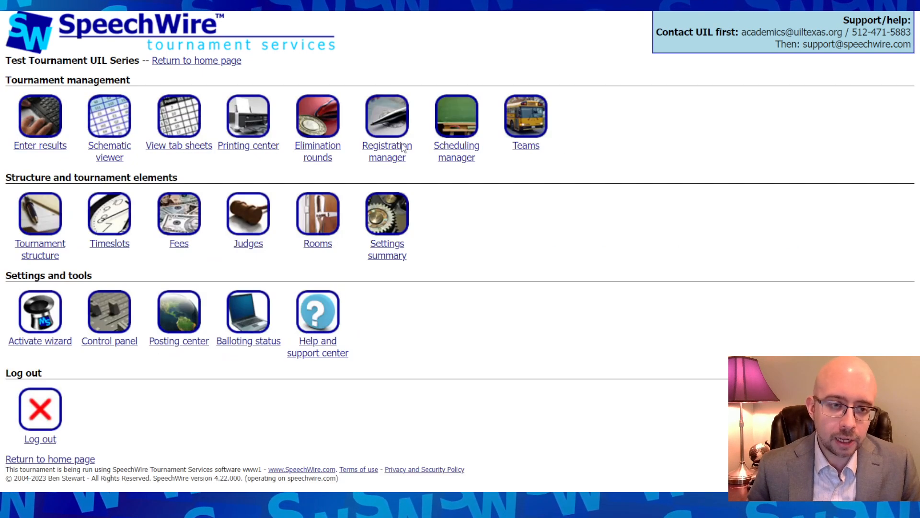
pyautogui.click(50, 121)
pyautogui.click(191, 115)
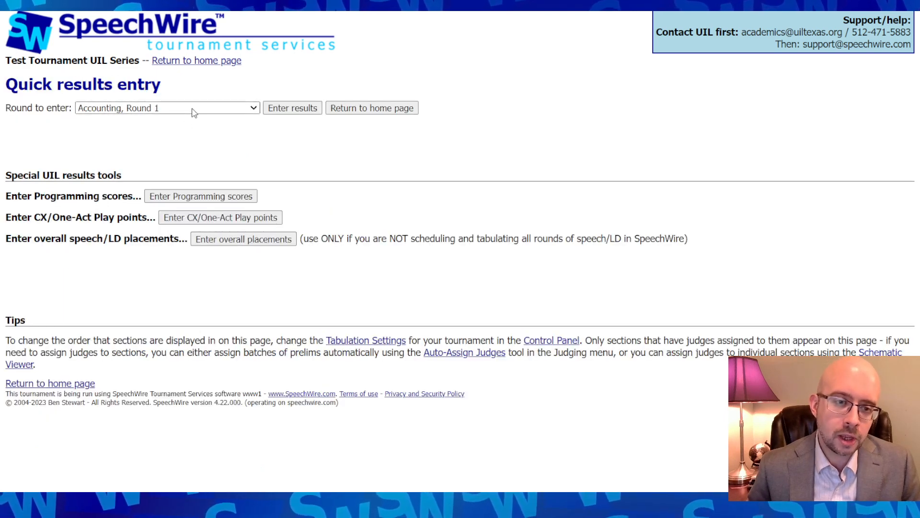
pyautogui.click(188, 196)
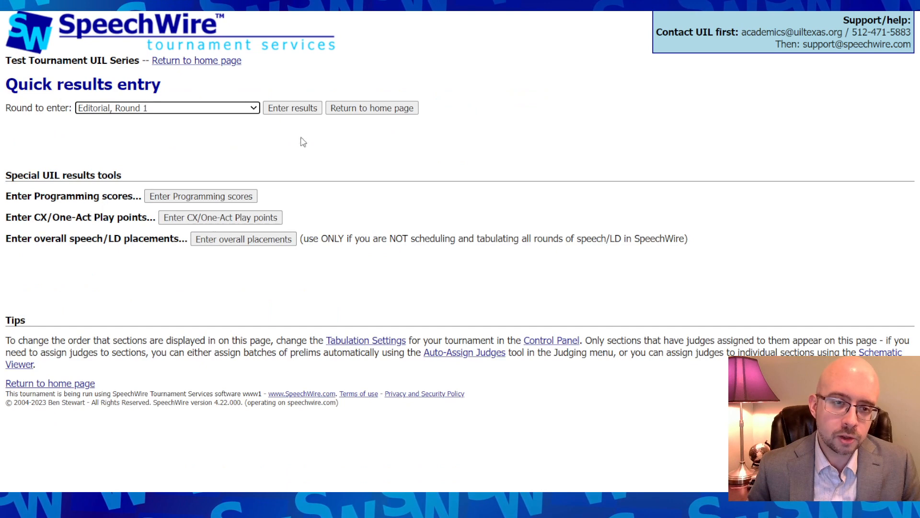
pyautogui.click(307, 110)
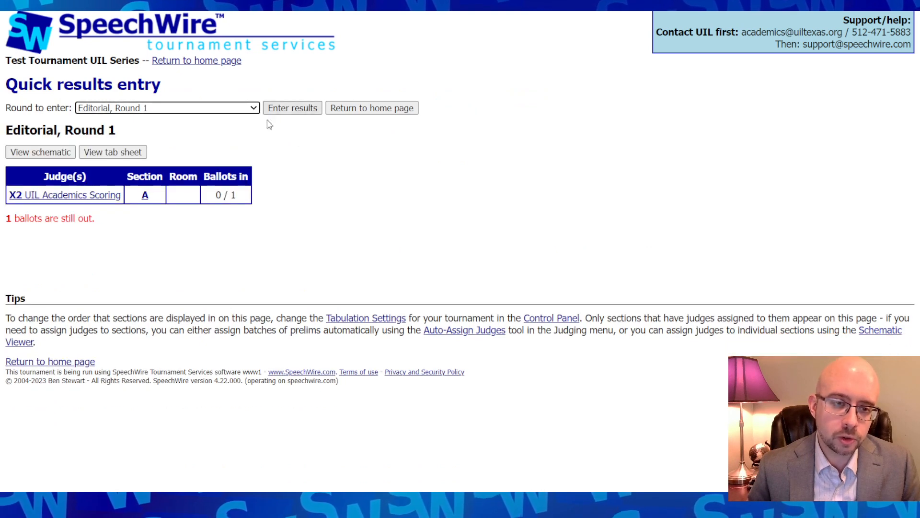
pyautogui.click(105, 198)
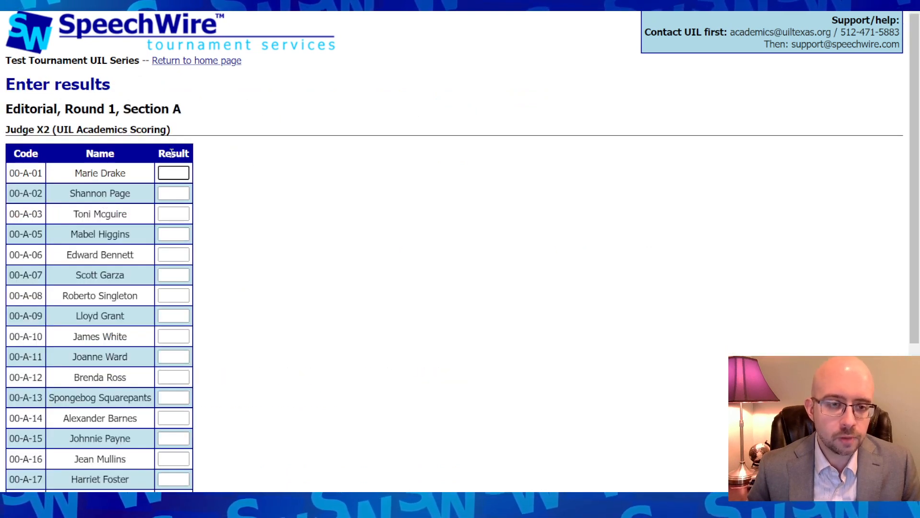
pyautogui.scroll(-3, 168, 233)
pyautogui.scroll(1, 168, 233)
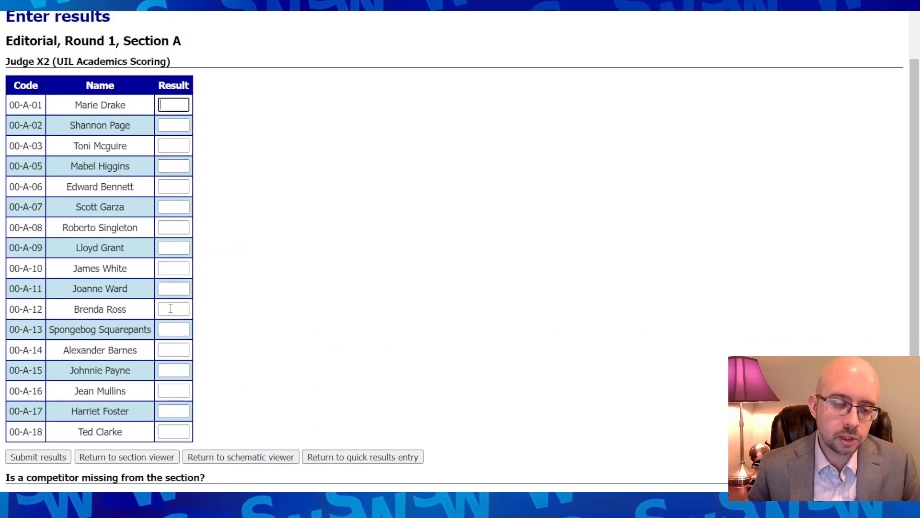
# Enter Editorial placements 1 for 00-A-06, 2 for 00-A-10 and 3 for 00-A-13
pyautogui.click(173, 186)
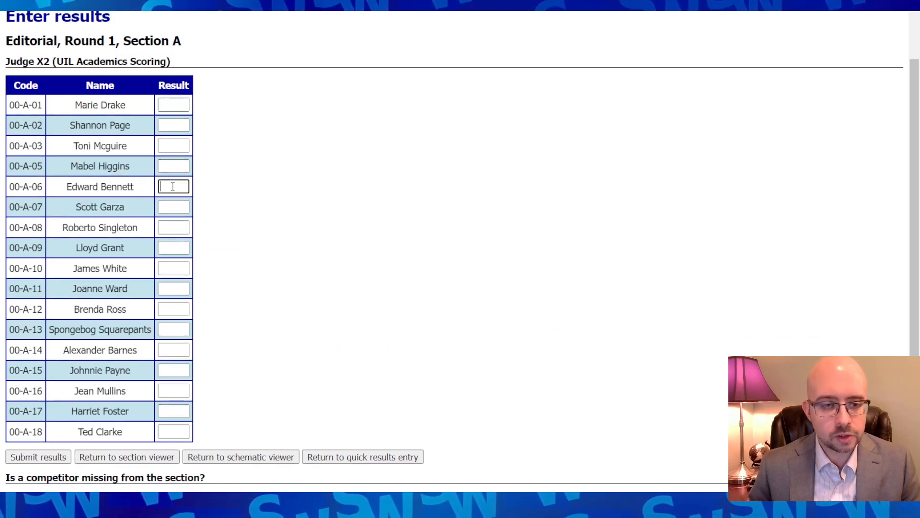
pyautogui.write('1')
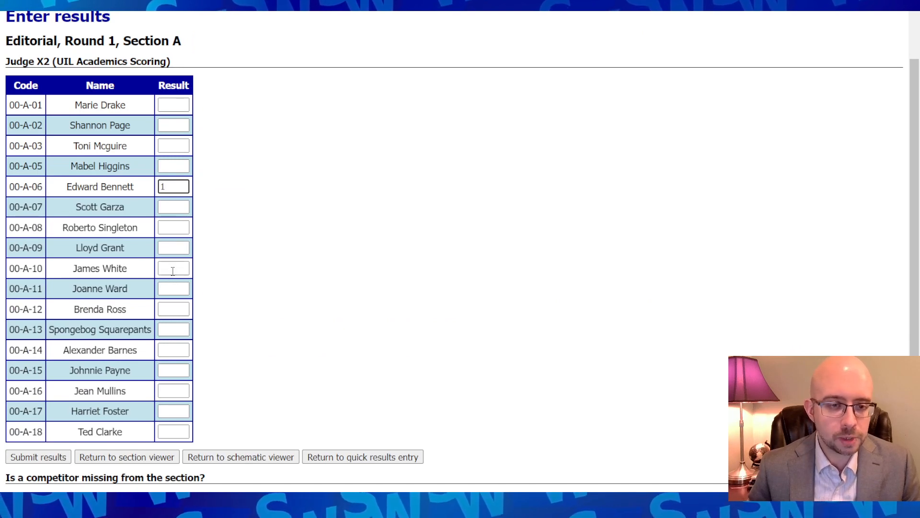
pyautogui.click(173, 270)
pyautogui.write('2')
pyautogui.click(176, 329)
pyautogui.write('3')
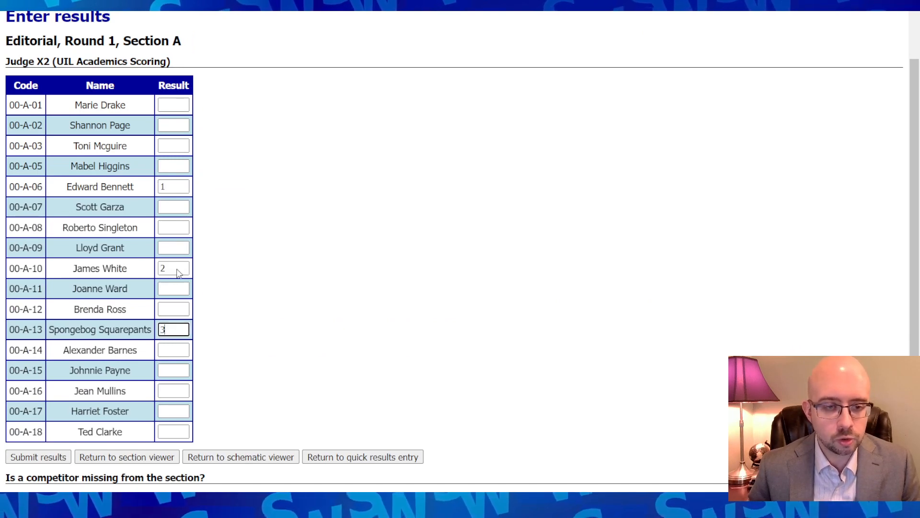
# Enter Editorial placements 4 for 00-A-03, 5 for 00-A-08 and 6 for 00-A-16, and submit the results
pyautogui.click(178, 142)
pyautogui.write('4')
pyautogui.click(171, 228)
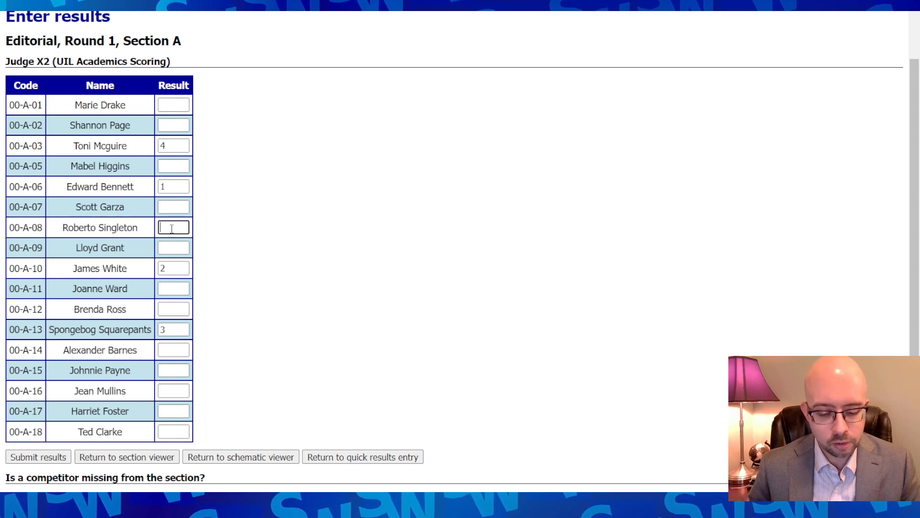
pyautogui.write('5')
pyautogui.click(180, 389)
pyautogui.write('6')
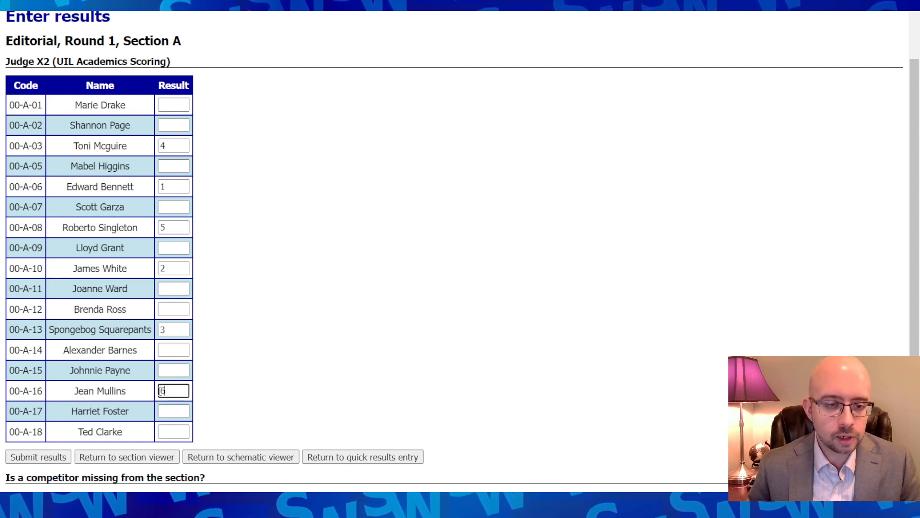
pyautogui.click(49, 462)
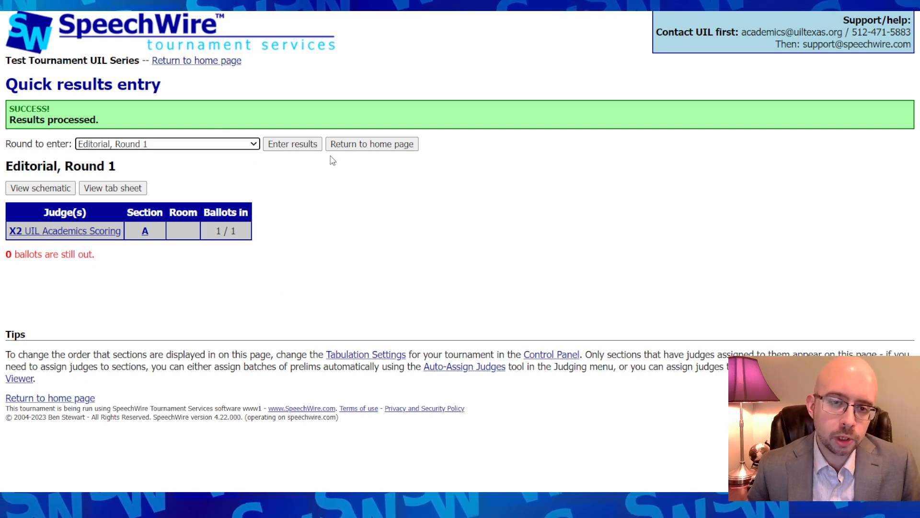
# Reopen results entry from the home page, examine the schools' Programming scores, and return to results entry
pyautogui.click(224, 67)
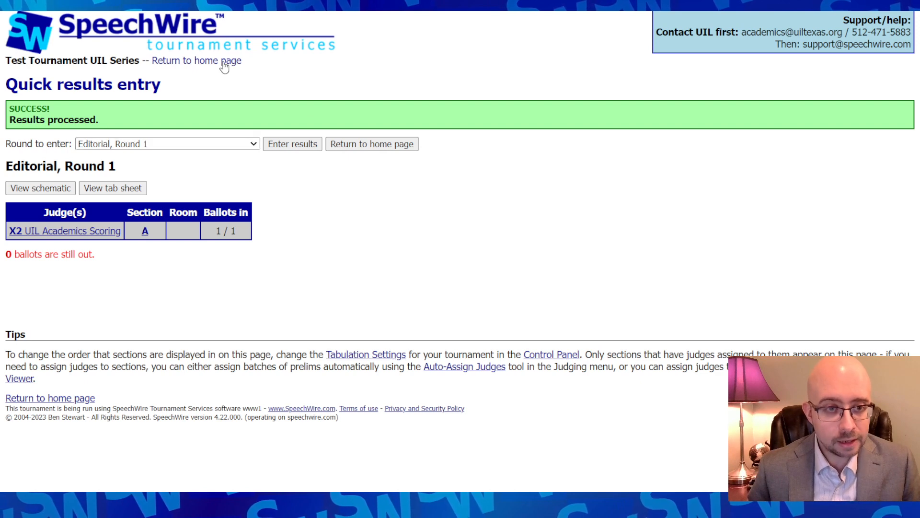
pyautogui.click(47, 132)
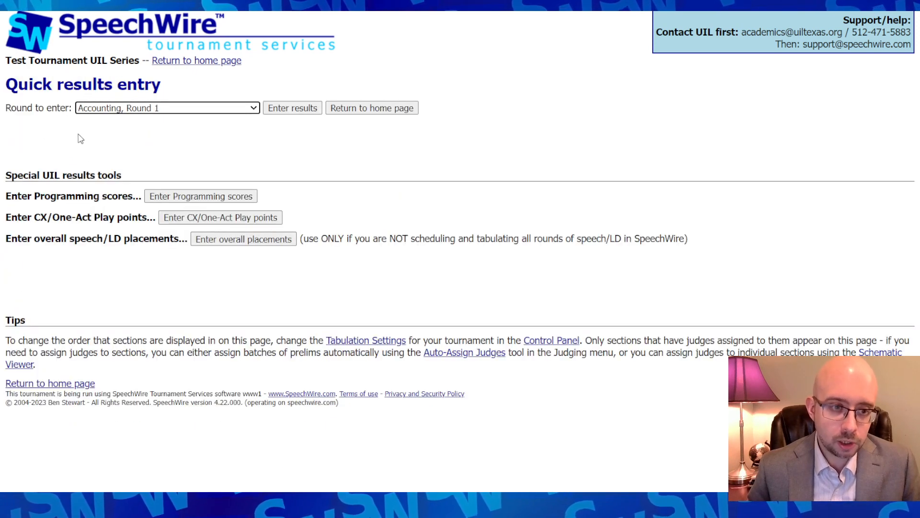
pyautogui.click(181, 198)
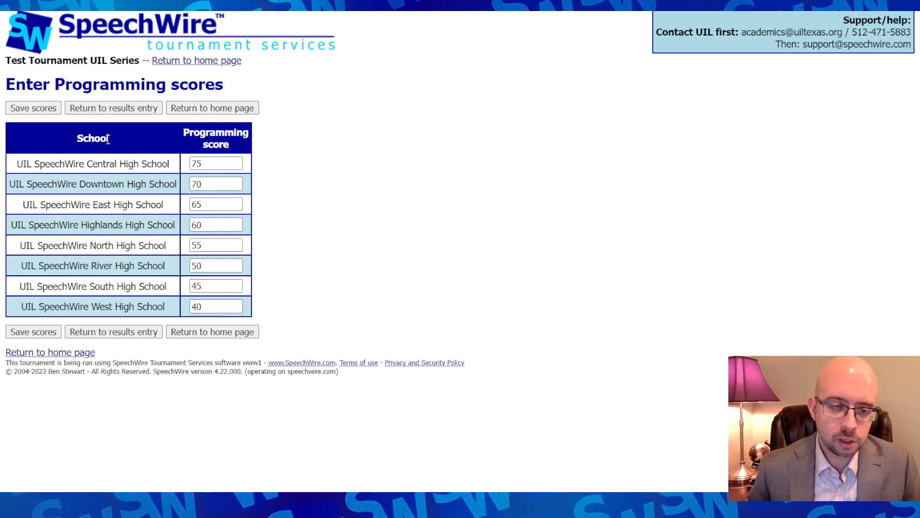
pyautogui.click(152, 110)
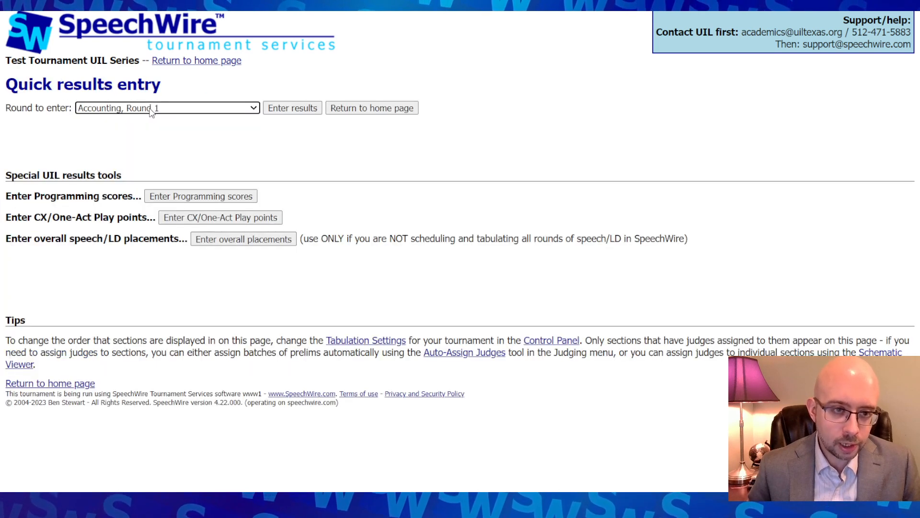
# Open the CX/One-Act Play points and save 6 CX Debate points for UIL SpeechWire North High School
pyautogui.click(210, 62)
pyautogui.click(38, 135)
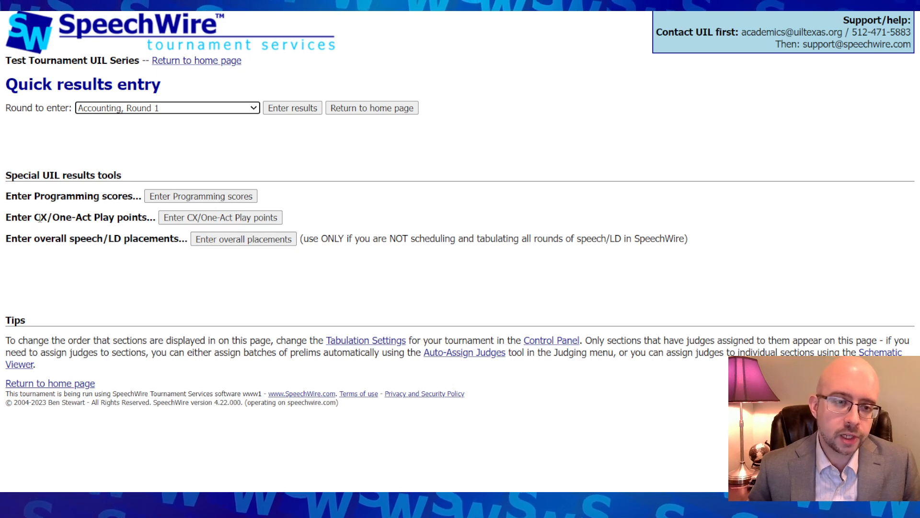
pyautogui.click(163, 218)
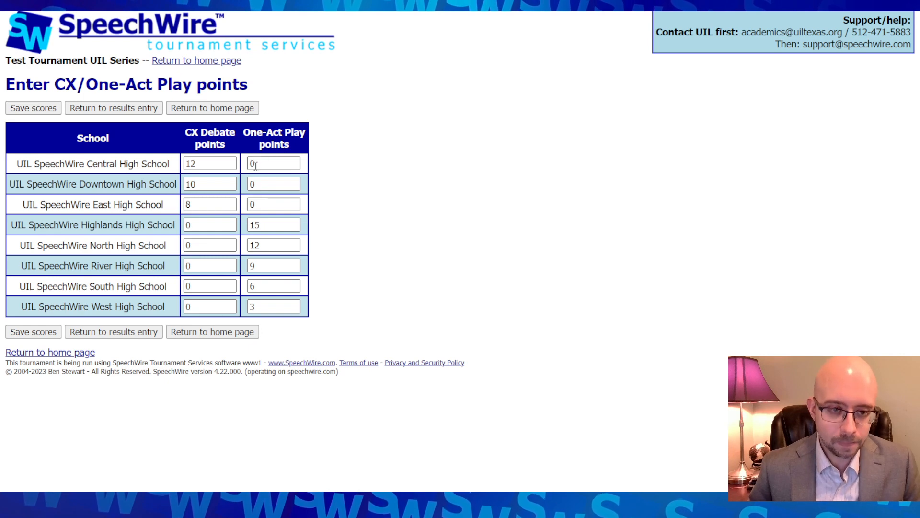
pyautogui.moveTo(198, 248); pyautogui.dragTo(151, 245)
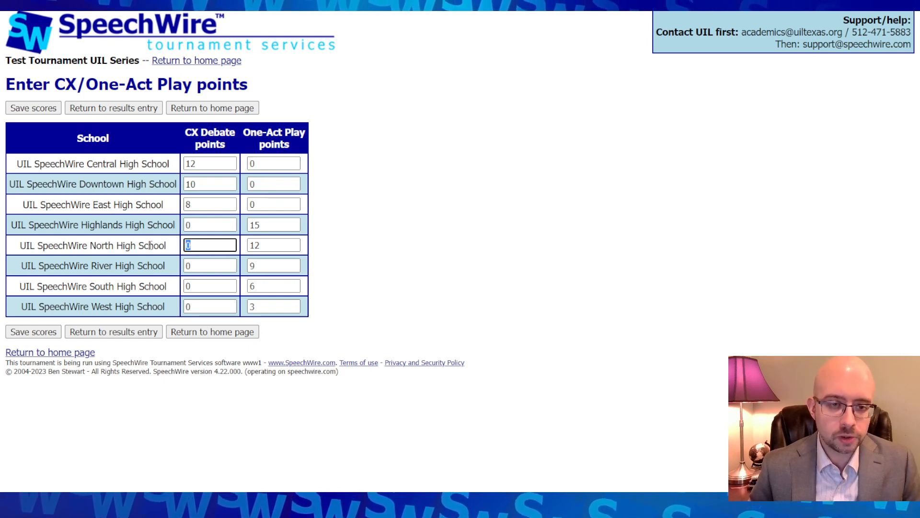
pyautogui.write('6')
pyautogui.press('Return')
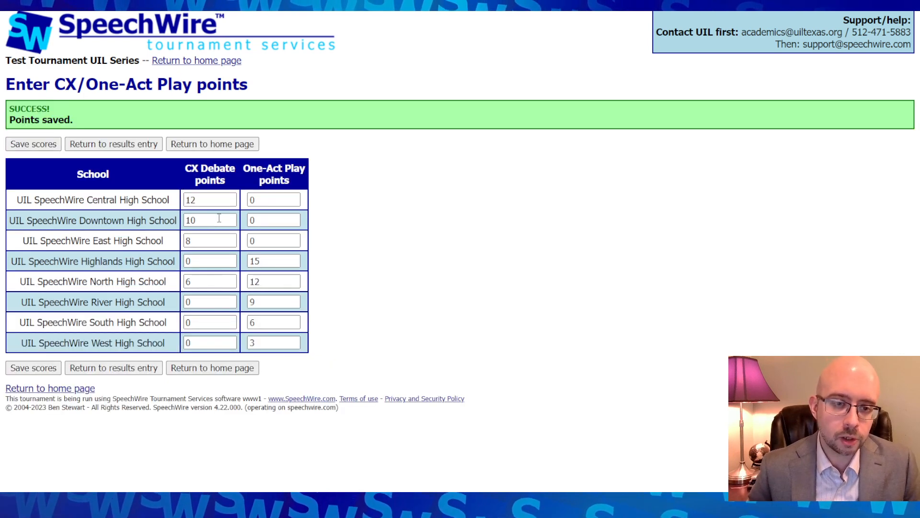
# Return to the home page and print the verification report for Current Issues and Events from the printing center
pyautogui.click(192, 148)
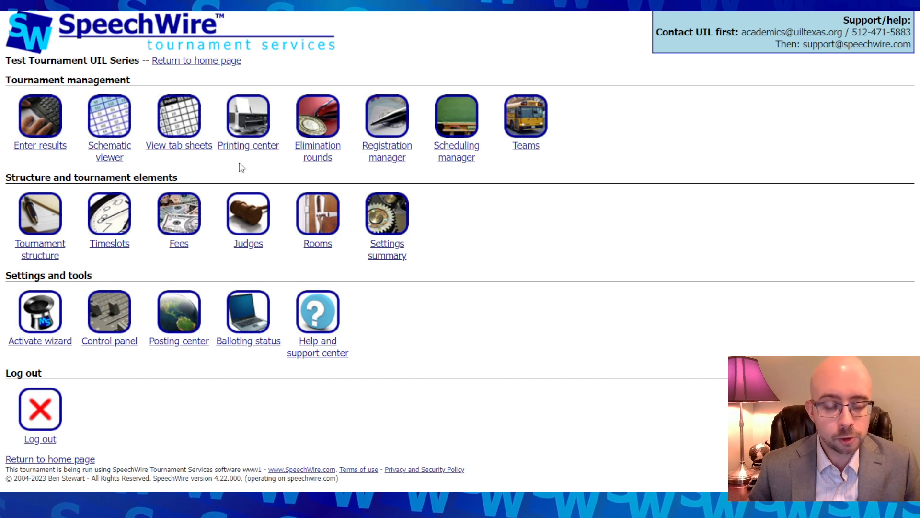
pyautogui.click(252, 118)
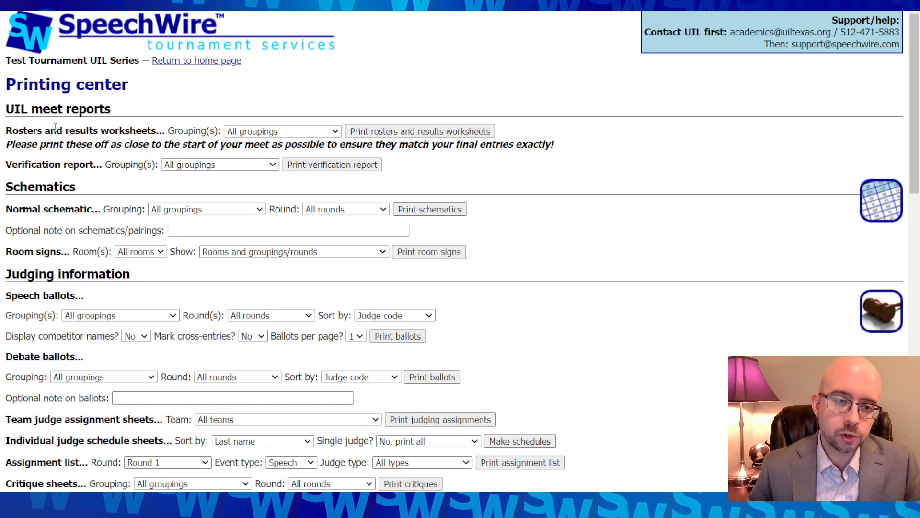
pyautogui.moveTo(6, 165); pyautogui.dragTo(103, 164)
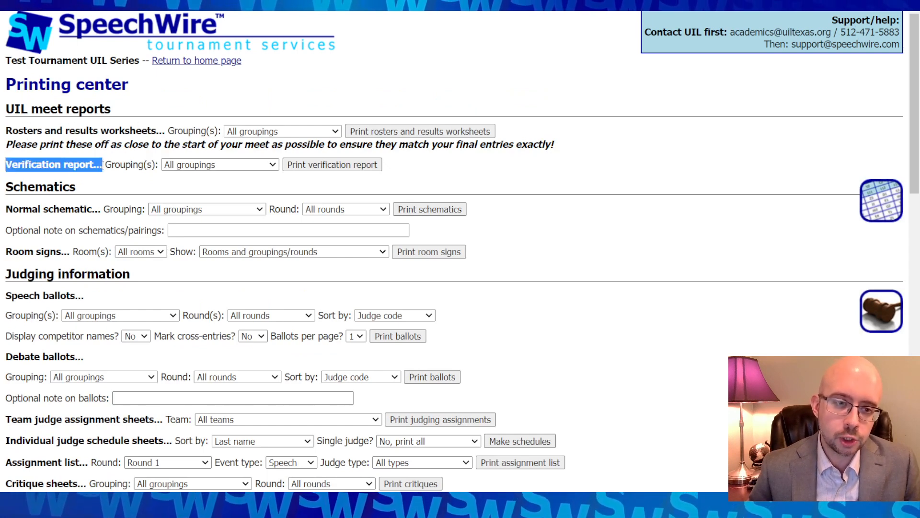
pyautogui.click(134, 164)
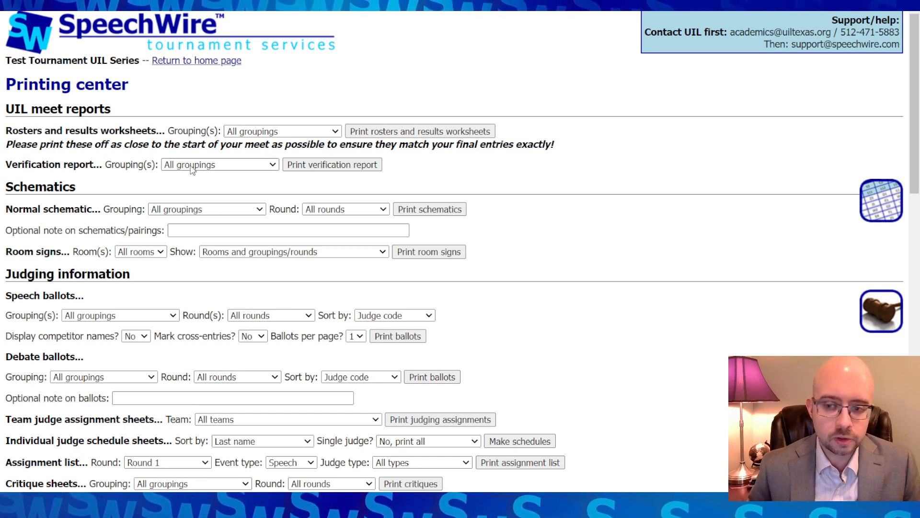
pyautogui.click(214, 247)
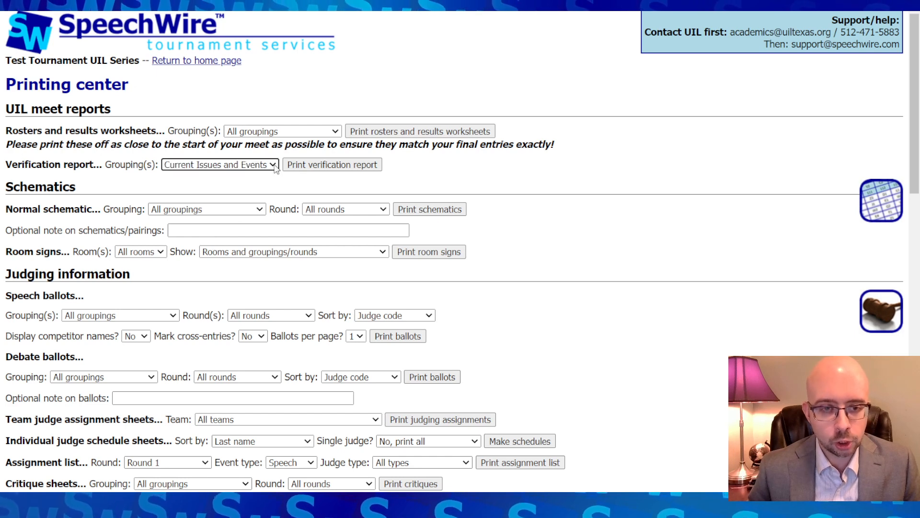
pyautogui.click(317, 168)
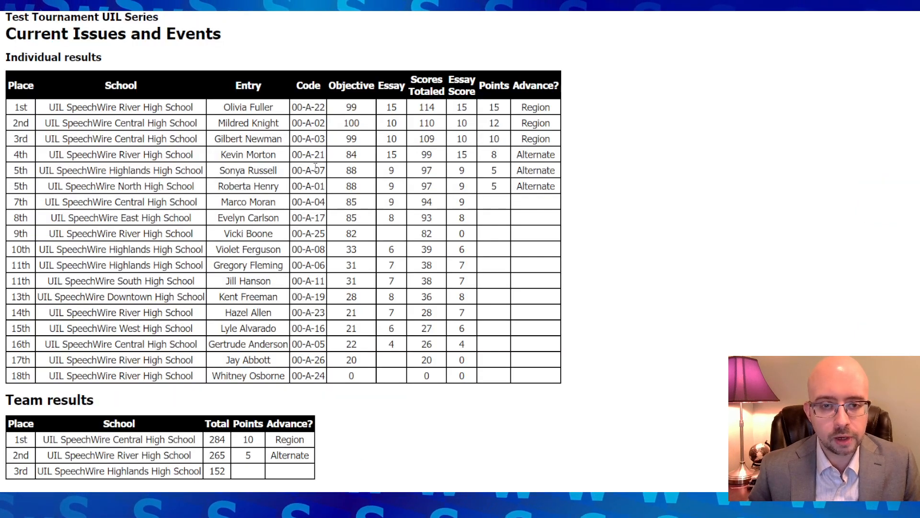
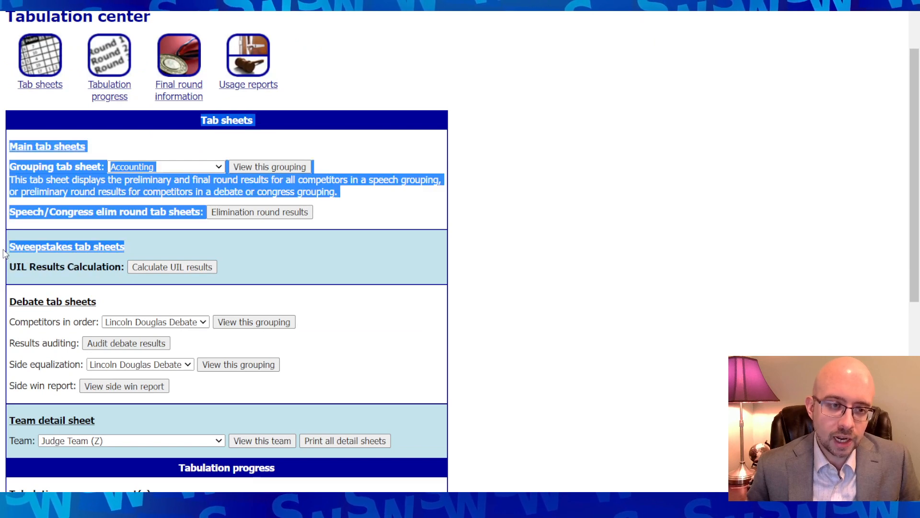
# Calculate the UIL results in the tabulation center and examine the overall totals by school
pyautogui.click(36, 261)
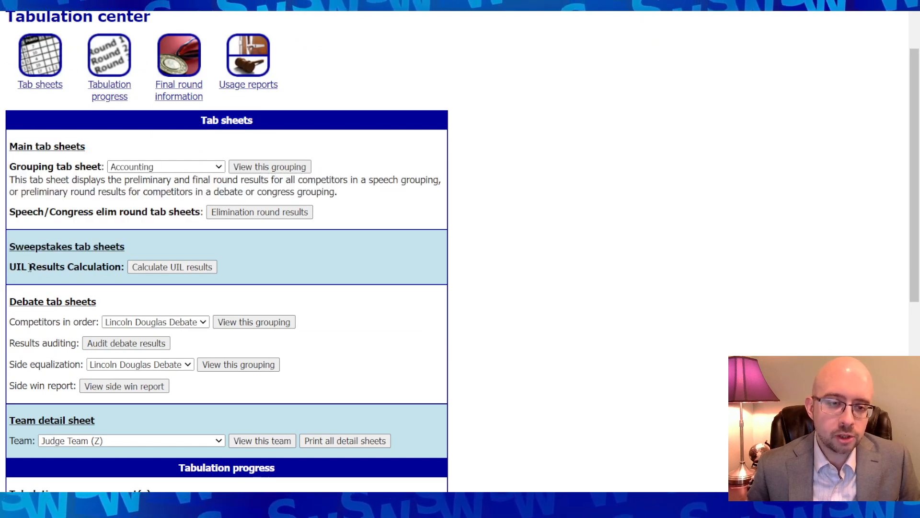
pyautogui.click(199, 267)
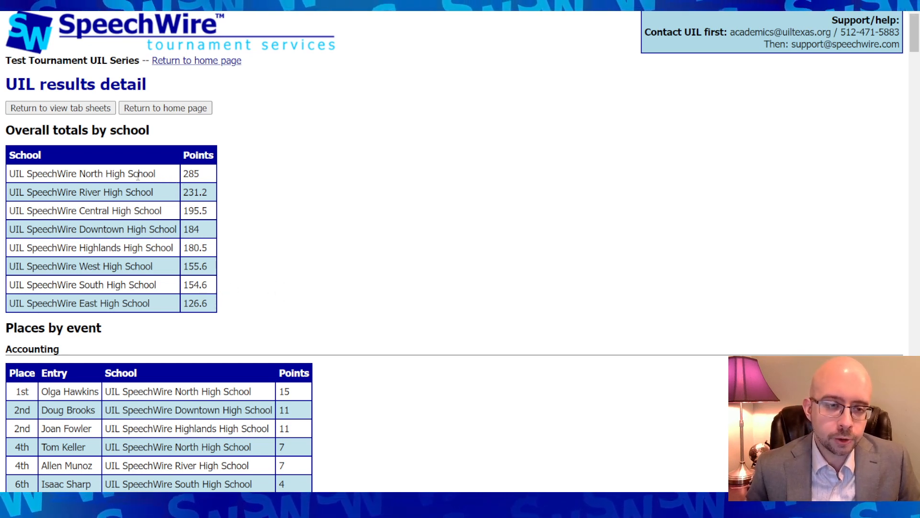
pyautogui.moveTo(150, 132); pyautogui.dragTo(10, 138)
pyautogui.click(249, 151)
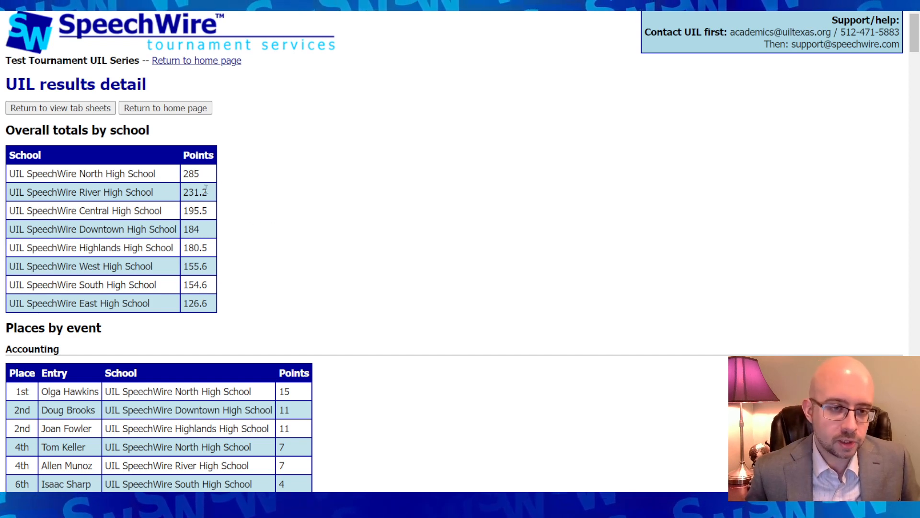
pyautogui.moveTo(206, 173); pyautogui.dragTo(21, 173)
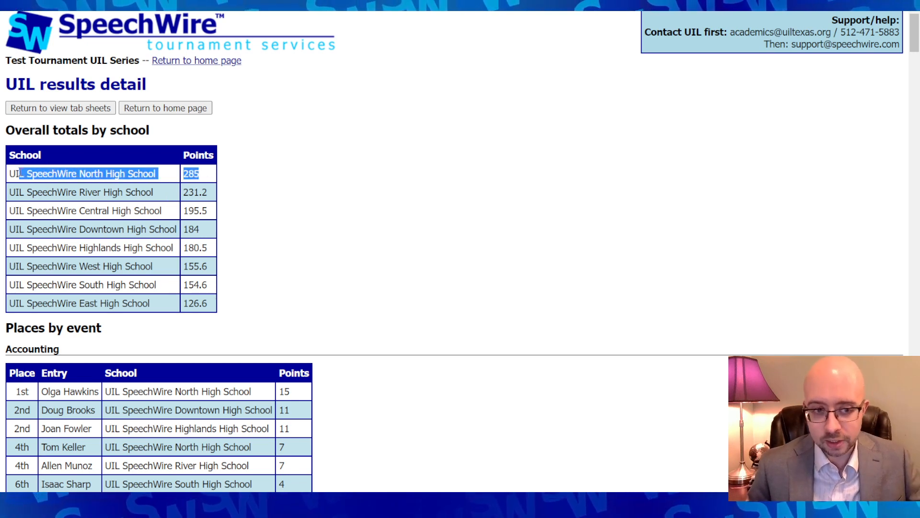
pyautogui.click(20, 173)
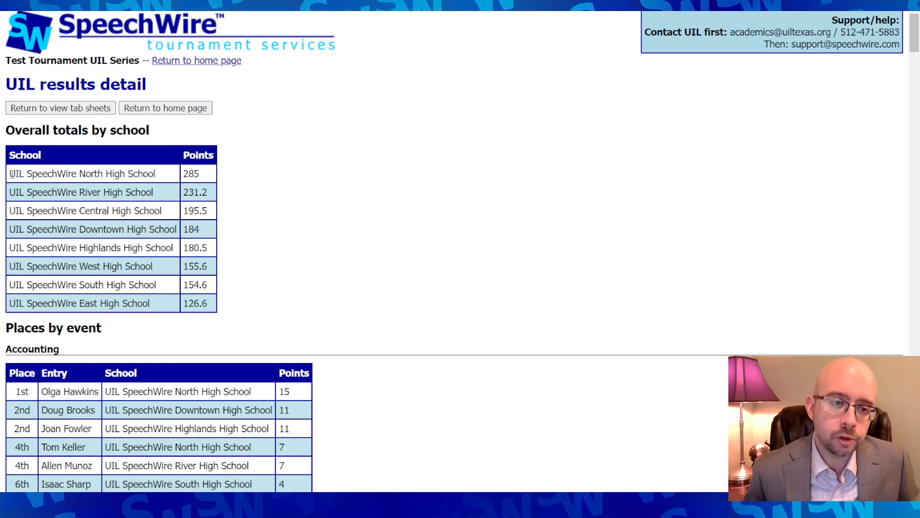
# Examine the individual places and points by event in the UIL results detail, from Accounting through Prose Interpretation
pyautogui.scroll(-4, 373, 257)
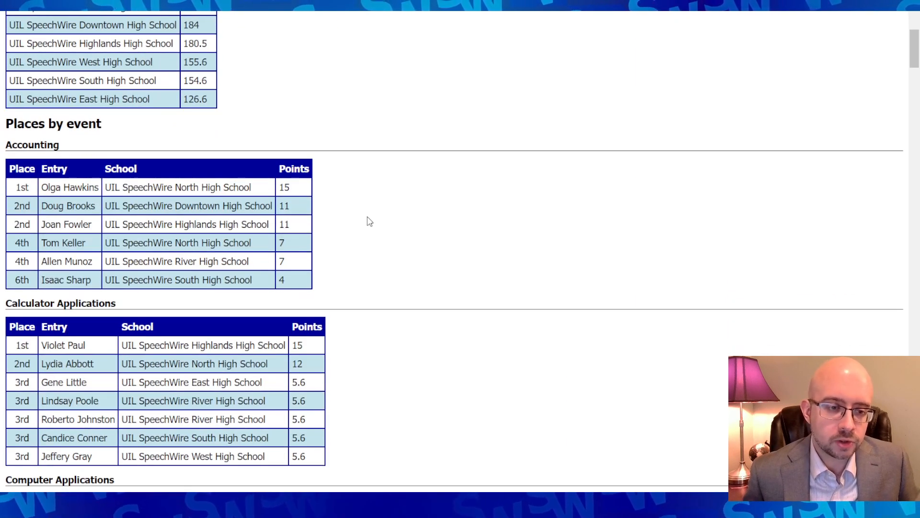
pyautogui.scroll(3, 348, 230)
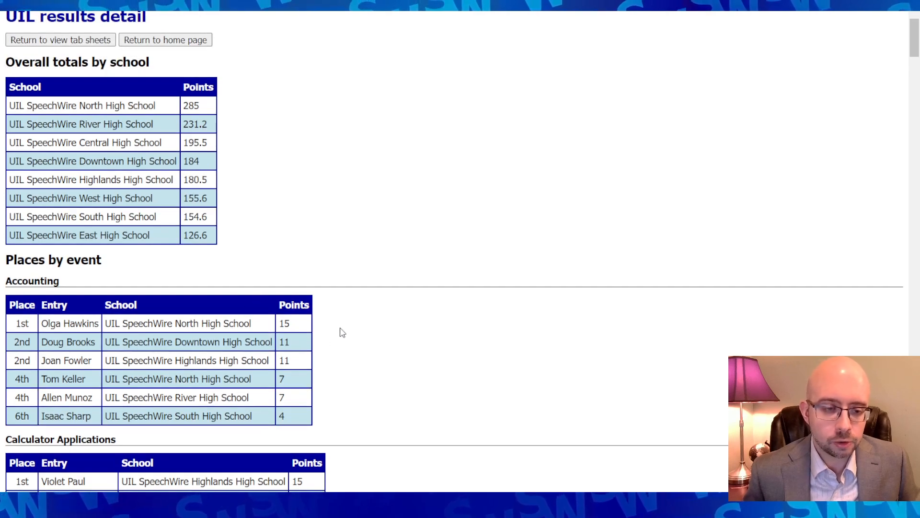
pyautogui.scroll(-20, 342, 332)
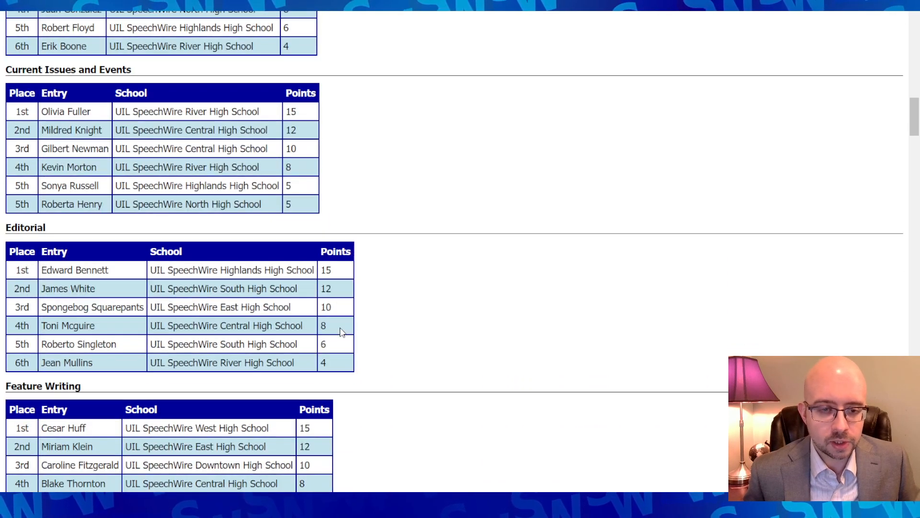
pyautogui.scroll(-4, 342, 332)
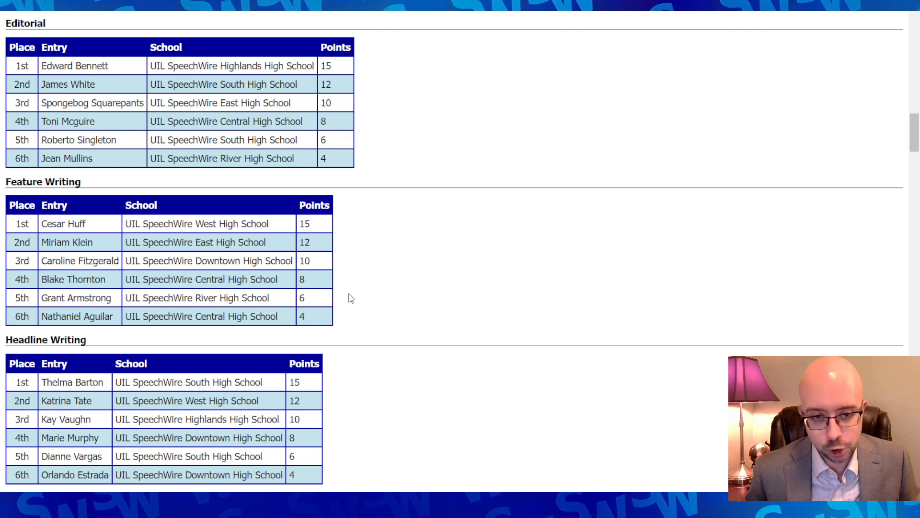
pyautogui.scroll(-15, 351, 298)
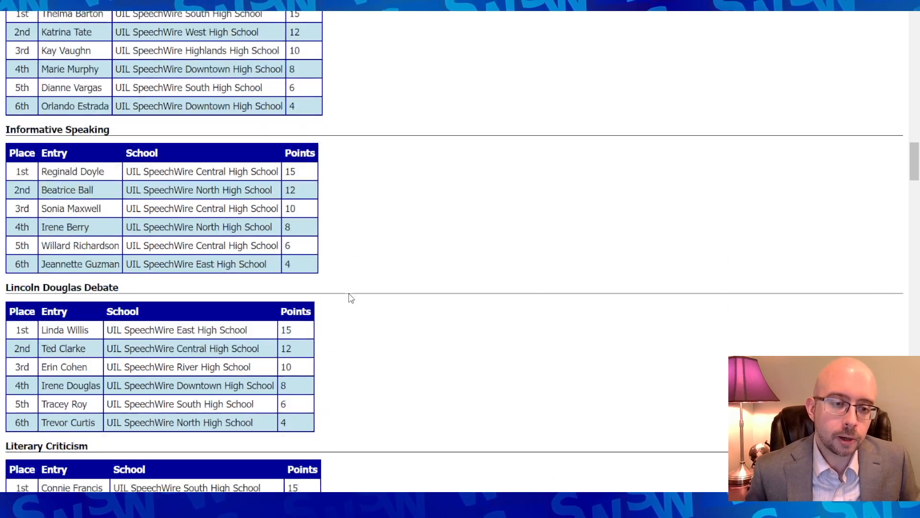
pyautogui.scroll(-15, 351, 298)
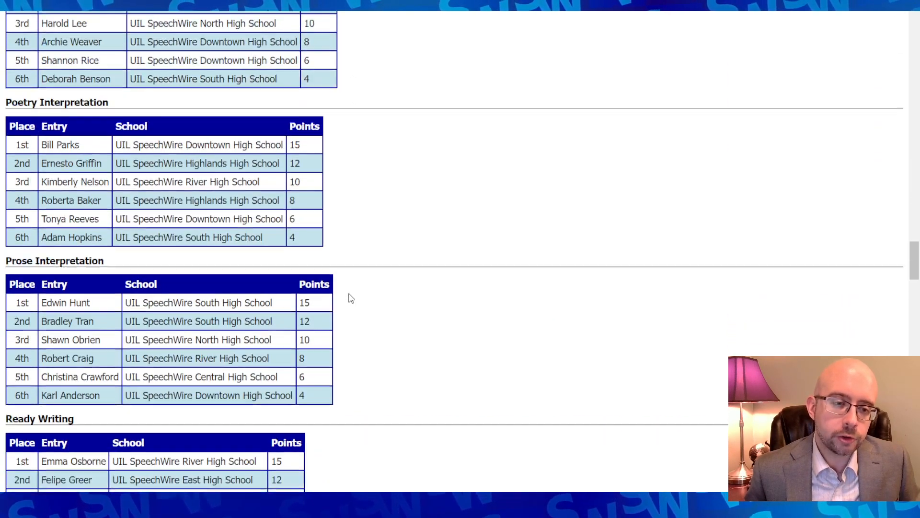
# Examine the team placements and points by event, checking how the tied second-place Accounting teams are ranked
pyautogui.scroll(-5, 351, 298)
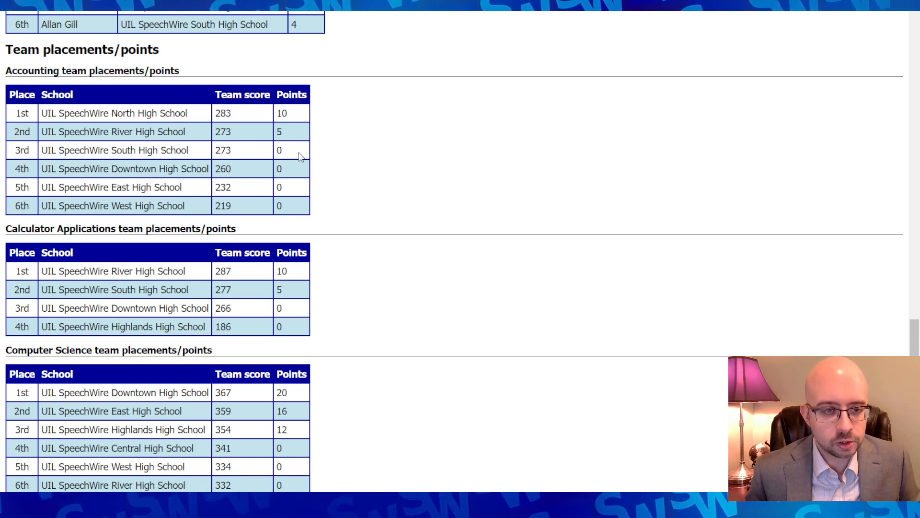
pyautogui.moveTo(285, 150); pyautogui.dragTo(15, 131)
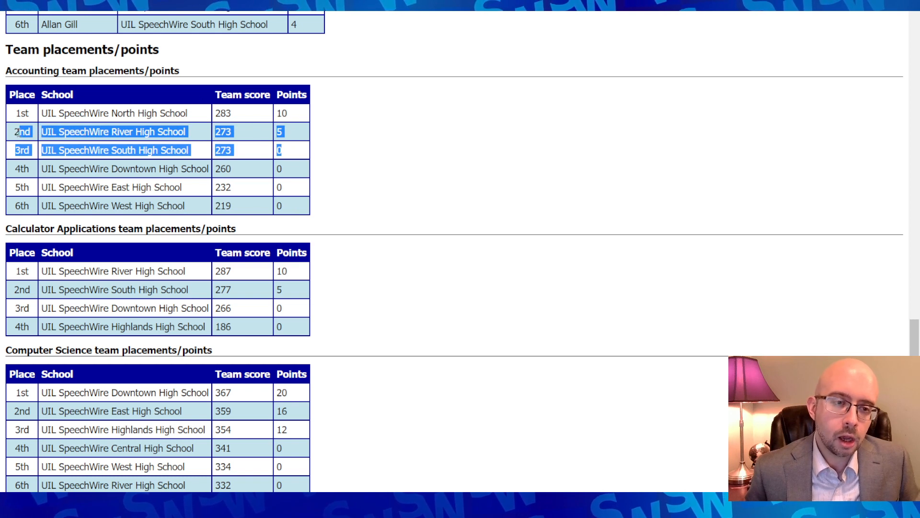
pyautogui.click(229, 144)
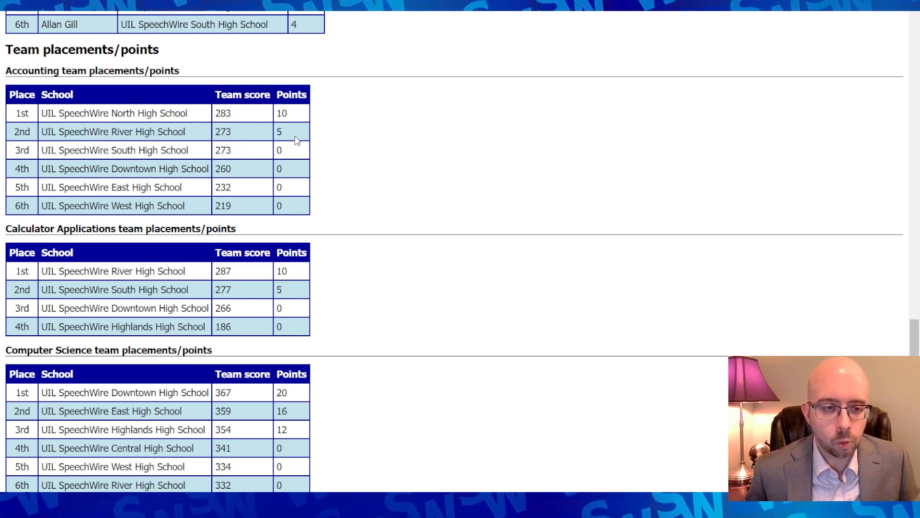
pyautogui.doubleClick(279, 132)
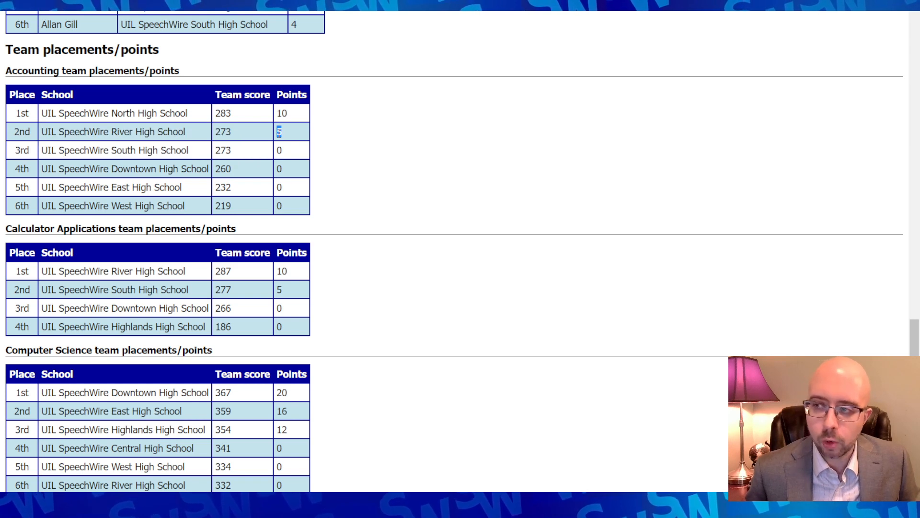
pyautogui.click(355, 156)
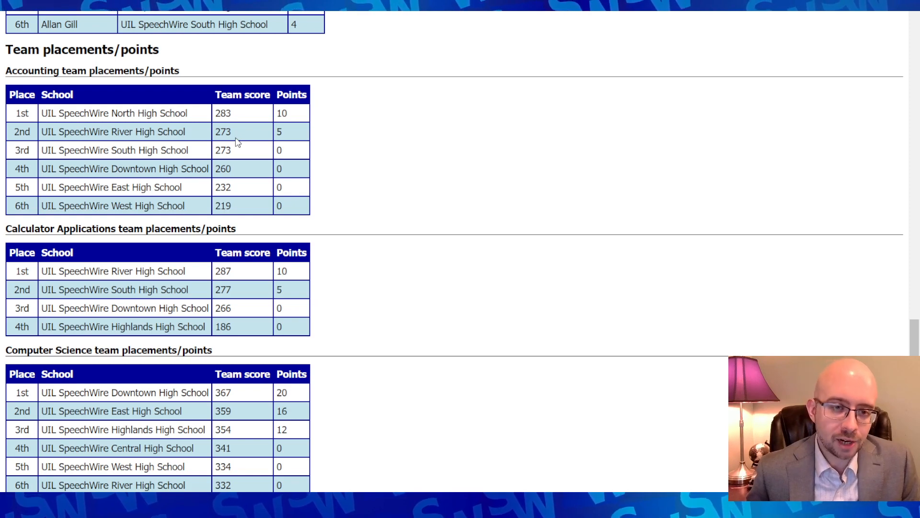
pyautogui.scroll(-14, 236, 144)
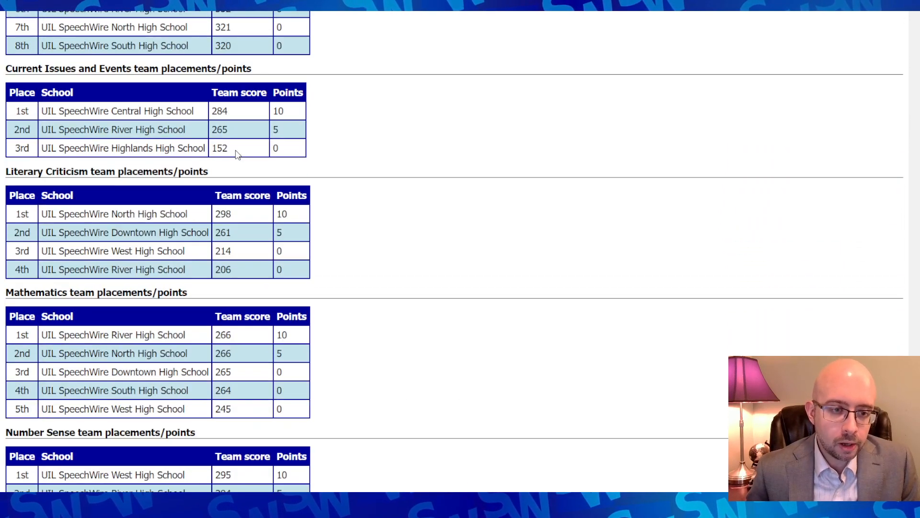
pyautogui.scroll(-15, 236, 152)
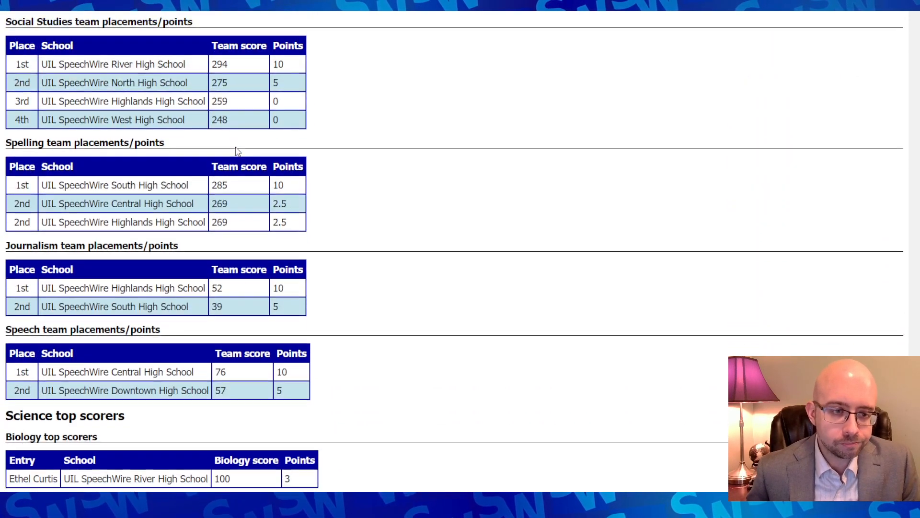
# Examine the Journalism and Speech team placements, the science top scorers, and the CX Debate and One-Act Play points
pyautogui.scroll(2, 235, 149)
pyautogui.scroll(-1, 189, 137)
pyautogui.scroll(1, 144, 175)
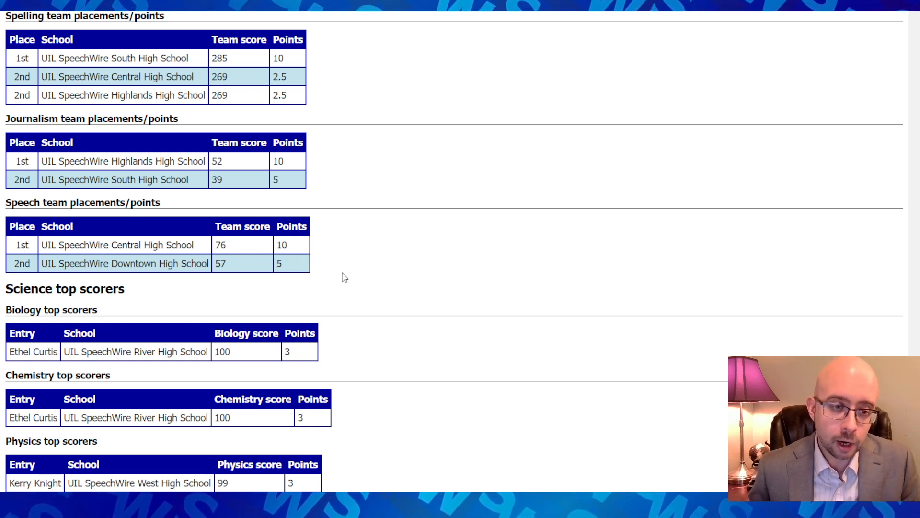
pyautogui.scroll(-3, 343, 274)
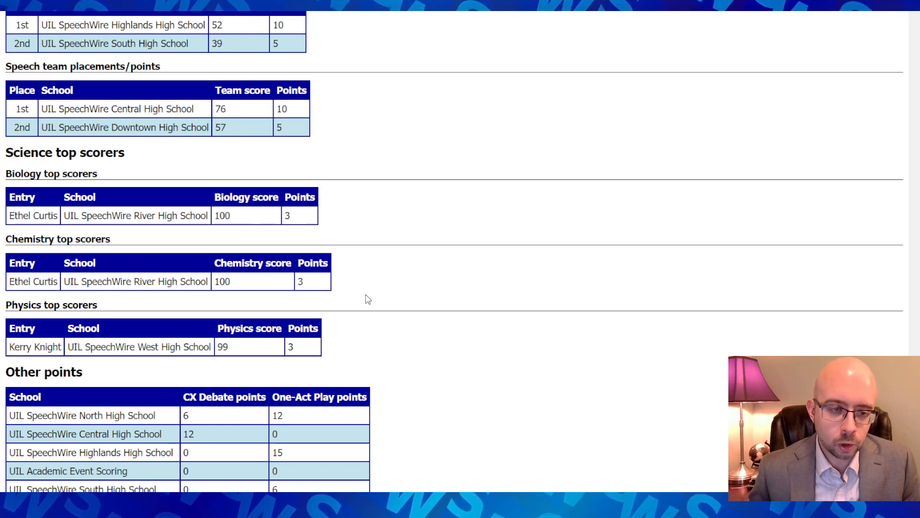
pyautogui.scroll(-3, 367, 299)
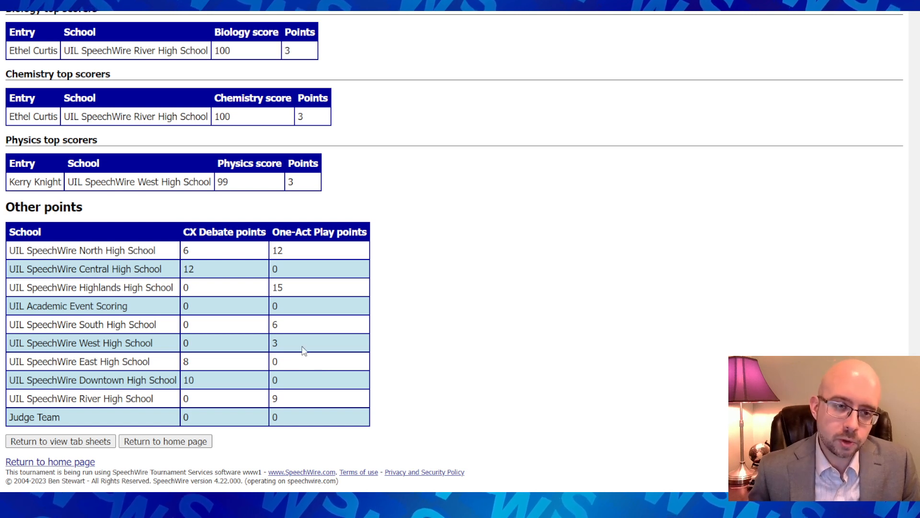
# Return to the home page and run the UIL results calculation again from the tabulation center
pyautogui.click(163, 441)
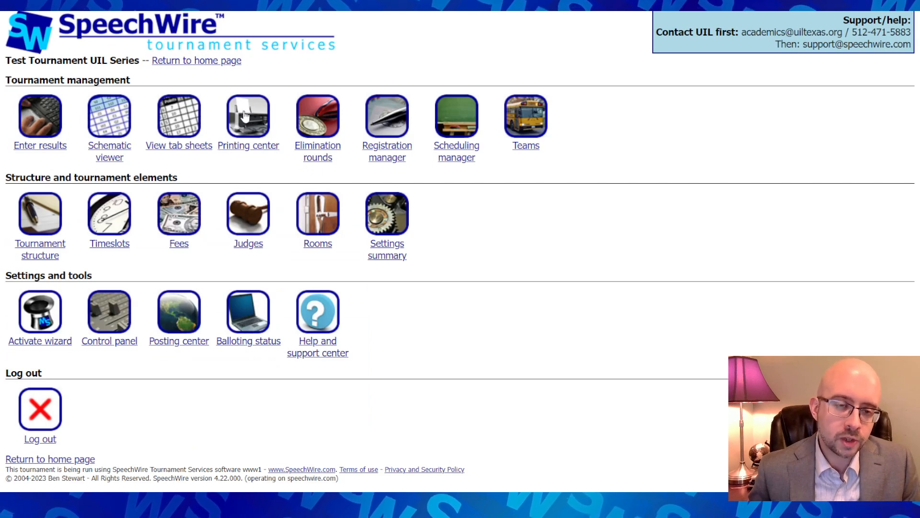
pyautogui.click(190, 119)
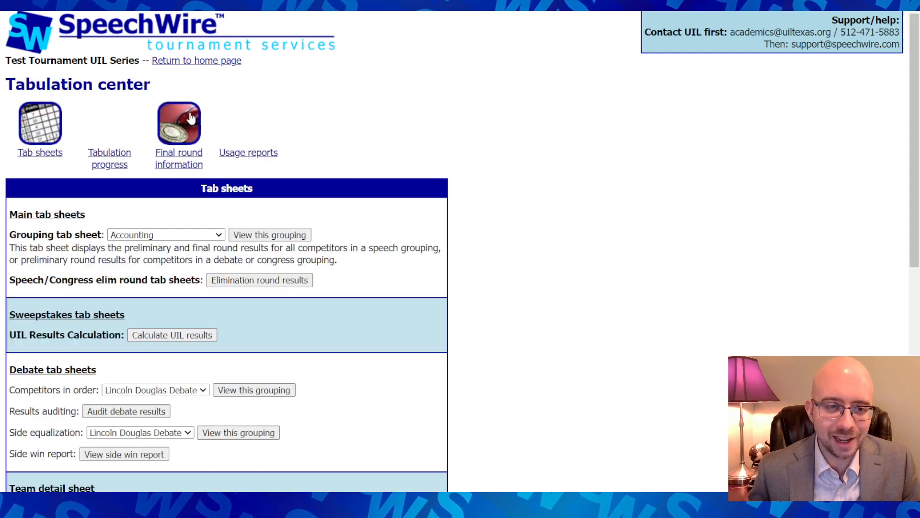
pyautogui.scroll(-1, 90, 330)
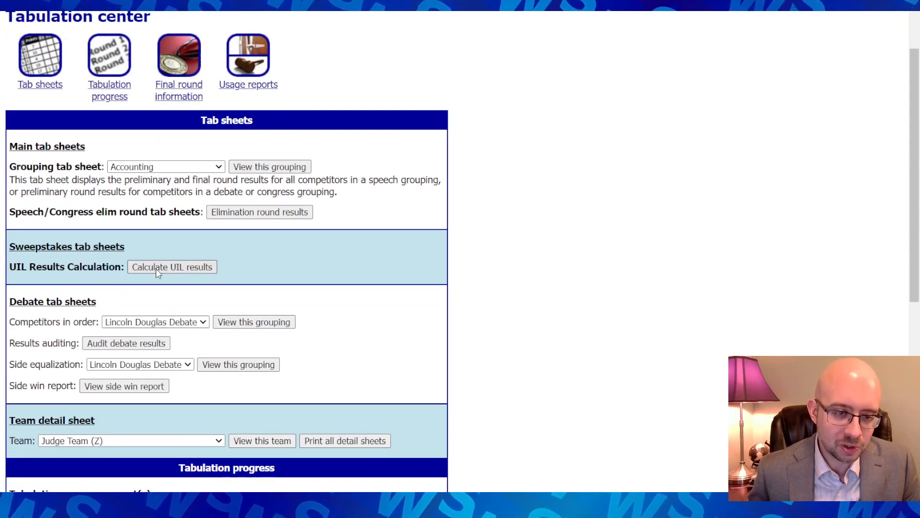
pyautogui.click(158, 268)
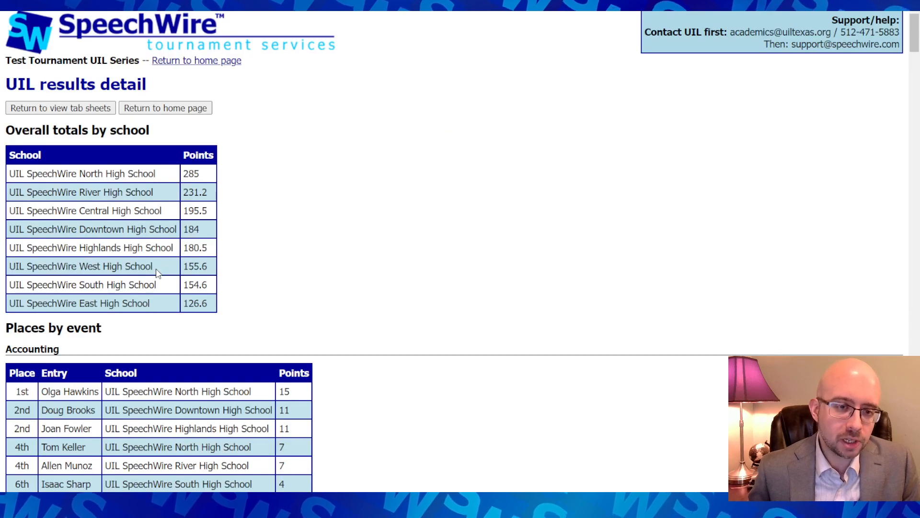
# Review the recalculated results detail from the school totals through the individual event places to the team placements
pyautogui.scroll(-3, 156, 268)
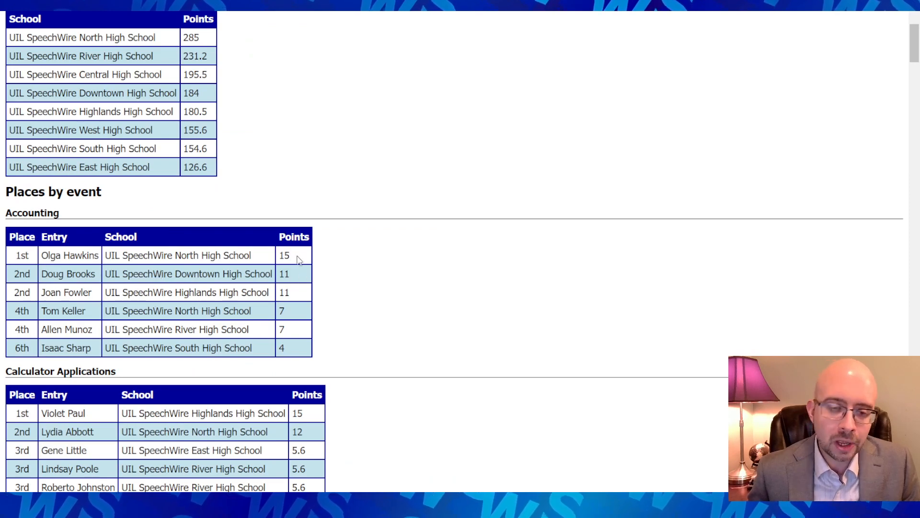
pyautogui.scroll(-10, 349, 343)
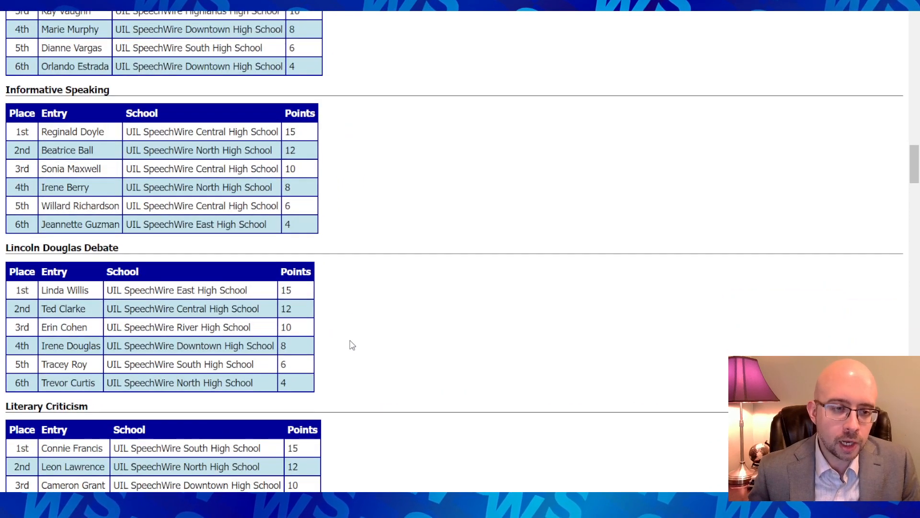
pyautogui.scroll(-20, 352, 344)
pyautogui.scroll(-4, 352, 344)
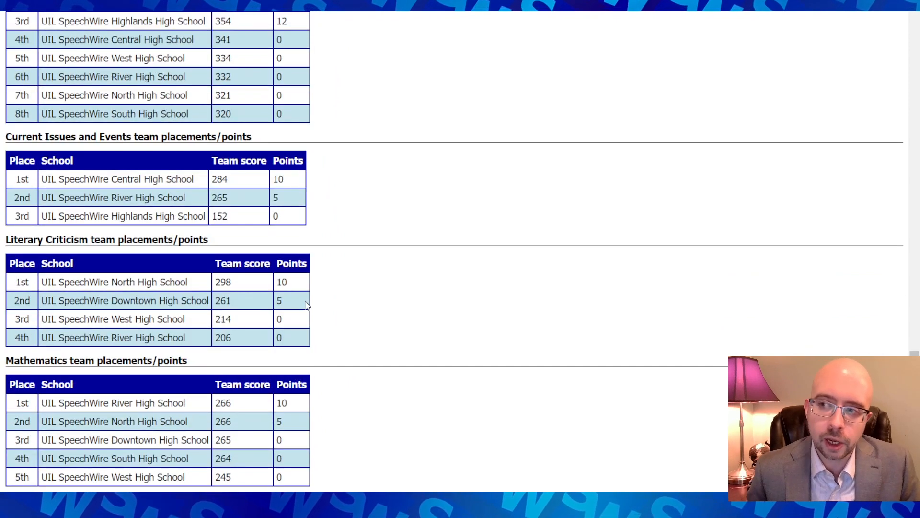
# Leave the results detail for the home page and post the UIL results from the posting center
pyautogui.scroll(20, 307, 305)
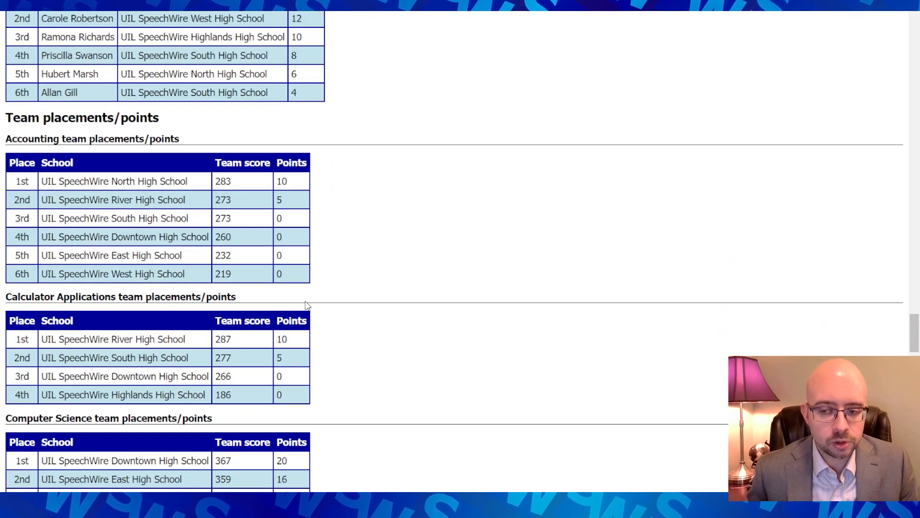
pyautogui.scroll(20, 294, 313)
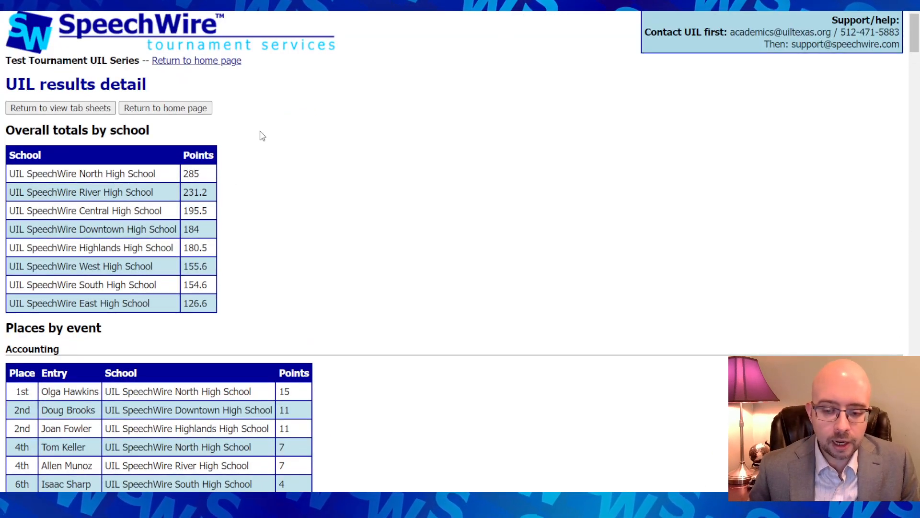
pyautogui.click(213, 61)
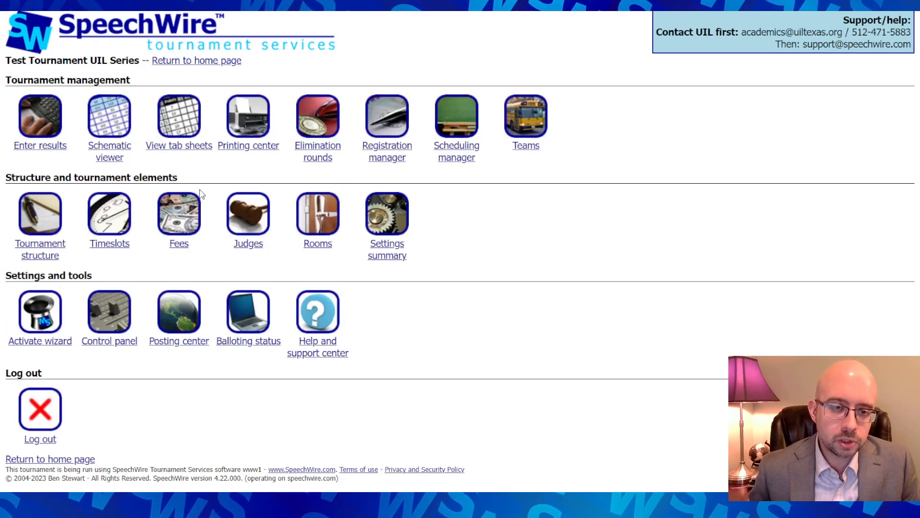
pyautogui.click(184, 315)
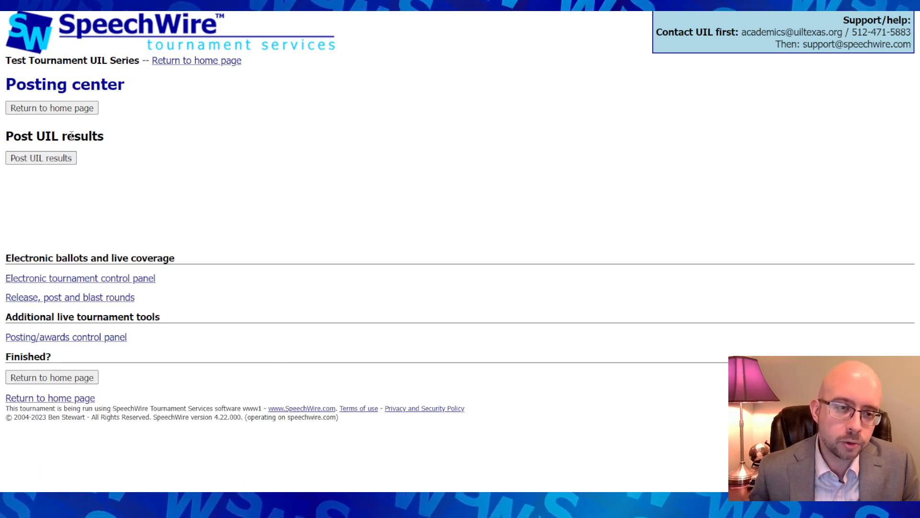
pyautogui.click(48, 160)
pyautogui.scroll(-1, 300, 184)
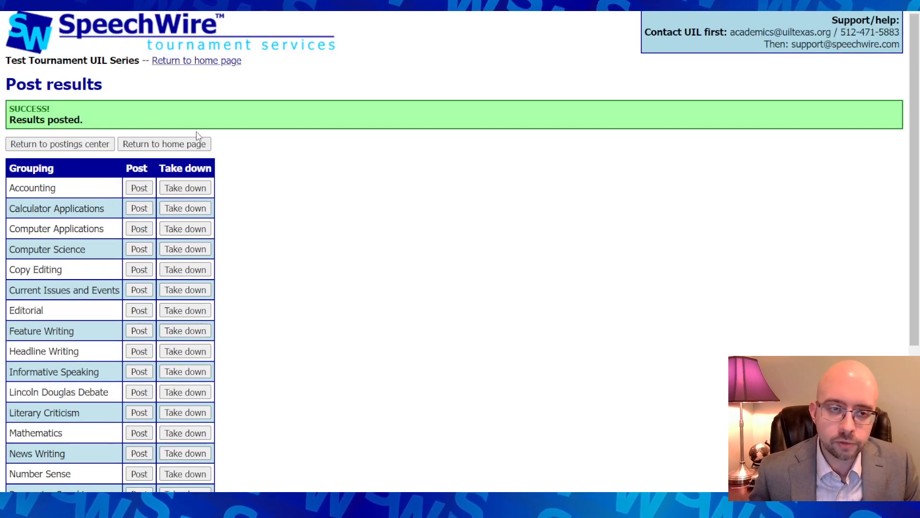
# Switch to the public UIL results page and view the Current Issues and Events individual and team postings for Conference 7A District 1
pyautogui.click(252, 4)
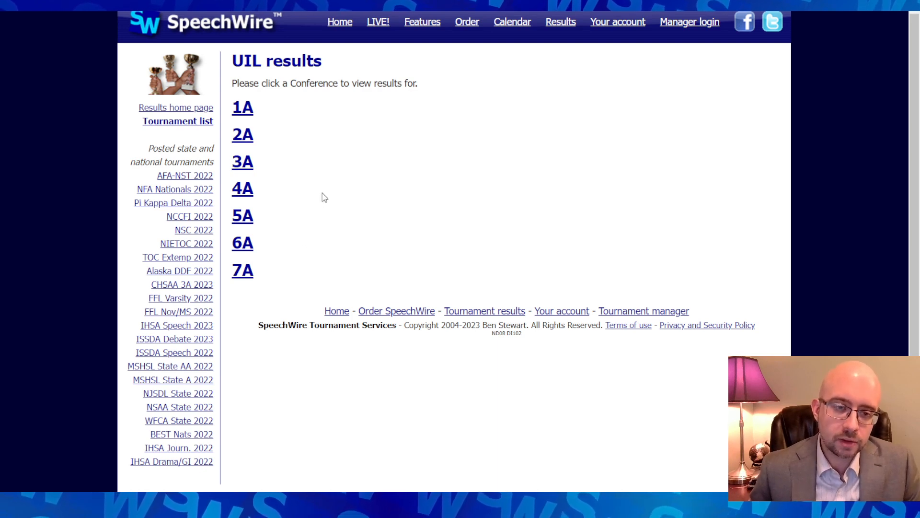
pyautogui.click(241, 275)
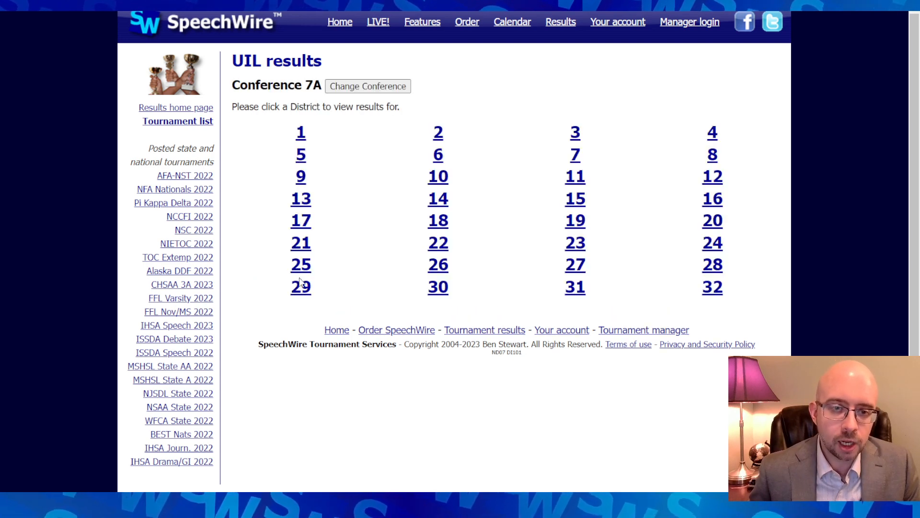
pyautogui.click(301, 134)
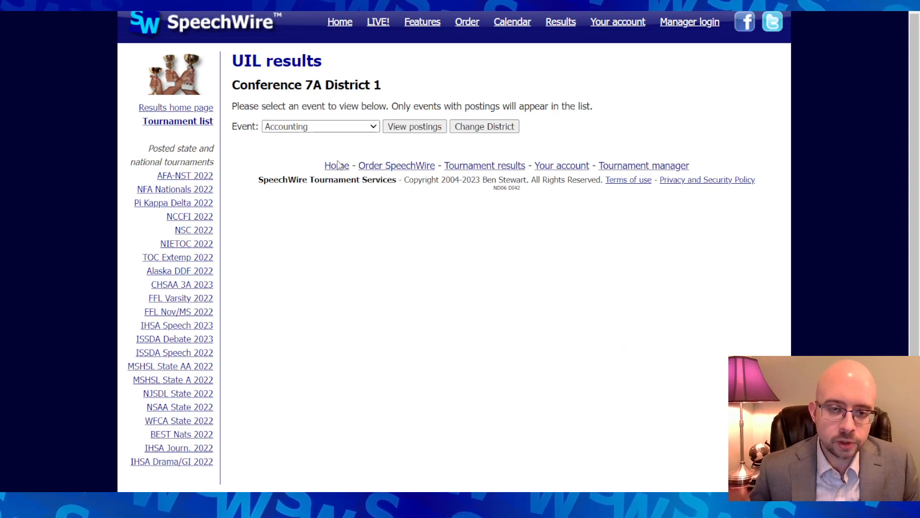
pyautogui.click(415, 129)
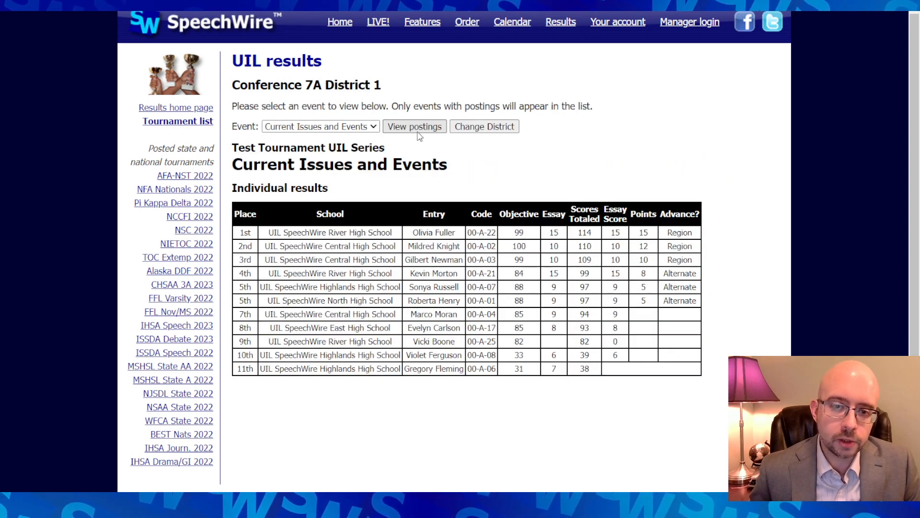
pyautogui.scroll(-1, 480, 250)
pyautogui.scroll(-3, 481, 251)
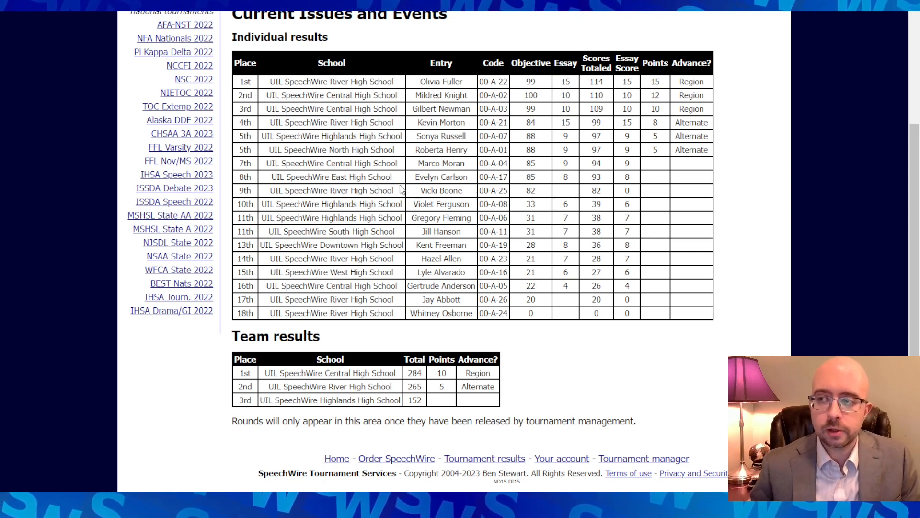
pyautogui.scroll(1, 413, 238)
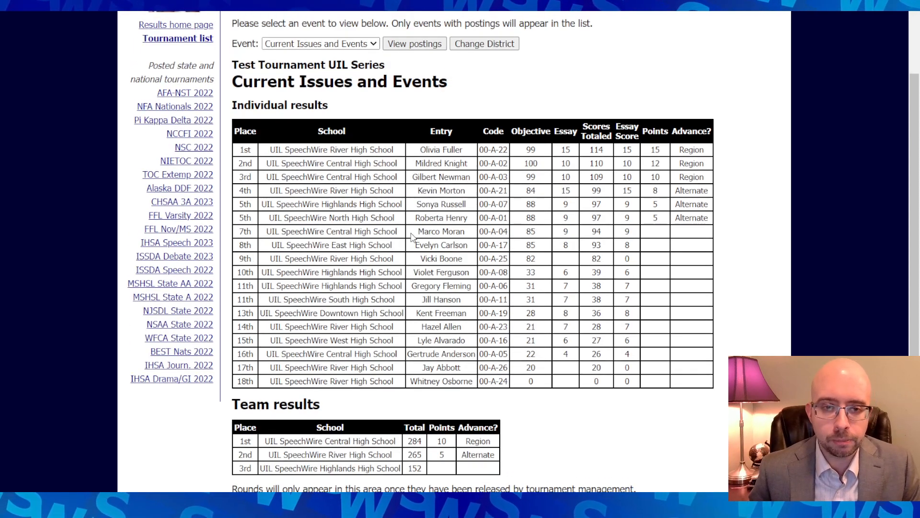
# View the posted Accounting results for Conference 7A District 1 and open the list of posted events
pyautogui.click(356, 43)
pyautogui.click(358, 55)
pyautogui.click(404, 43)
pyautogui.scroll(-5, 421, 59)
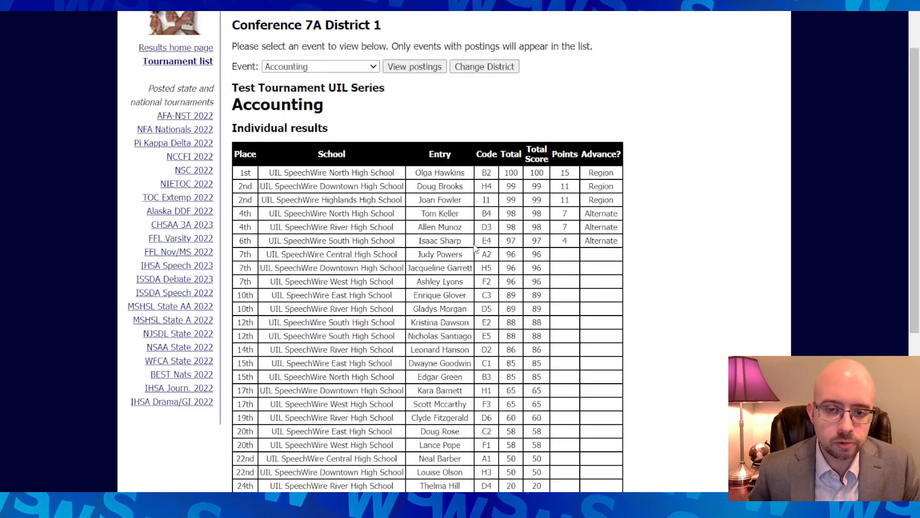
pyautogui.scroll(5, 313, 132)
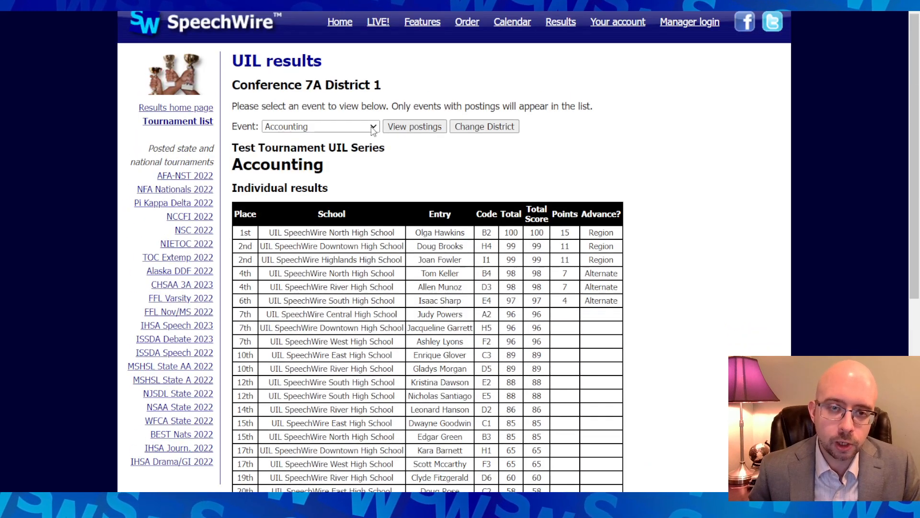
pyautogui.click(320, 128)
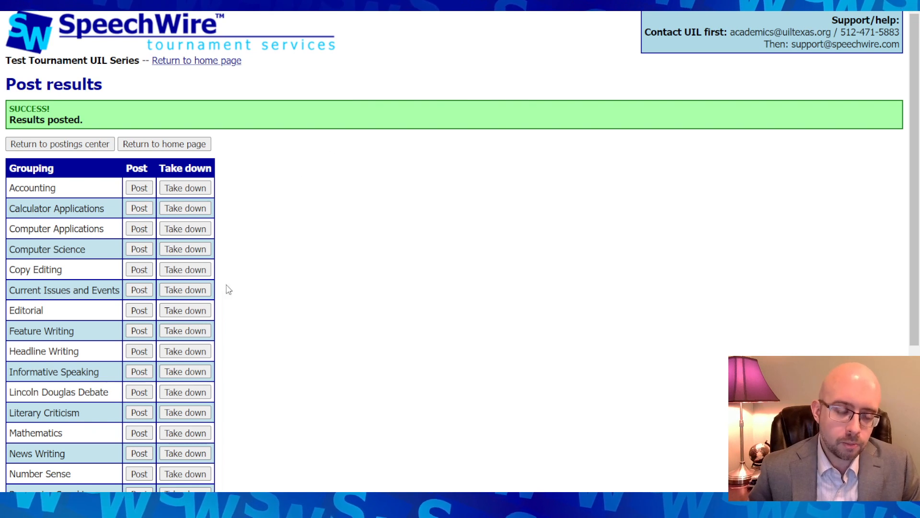
# Return to the tournament's results posting page and review the post and take-down options for each event
pyautogui.scroll(-3, 162, 230)
pyautogui.click(146, 111)
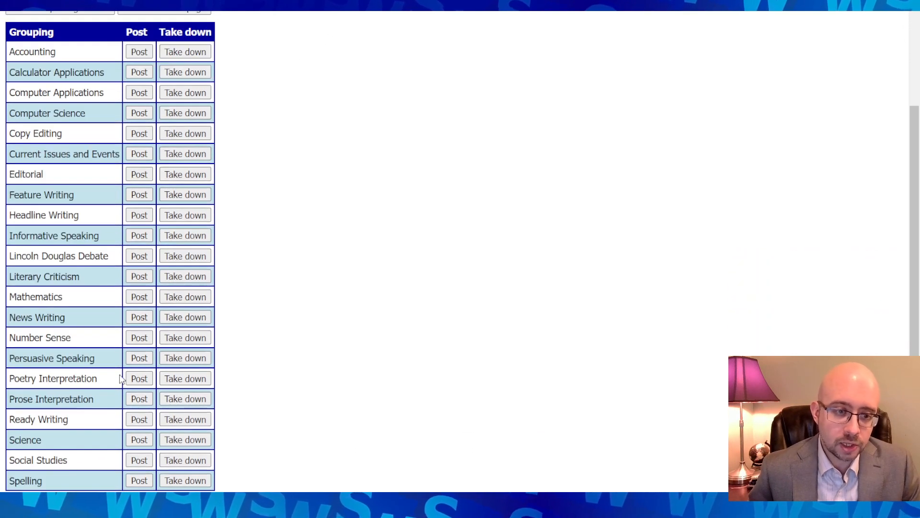